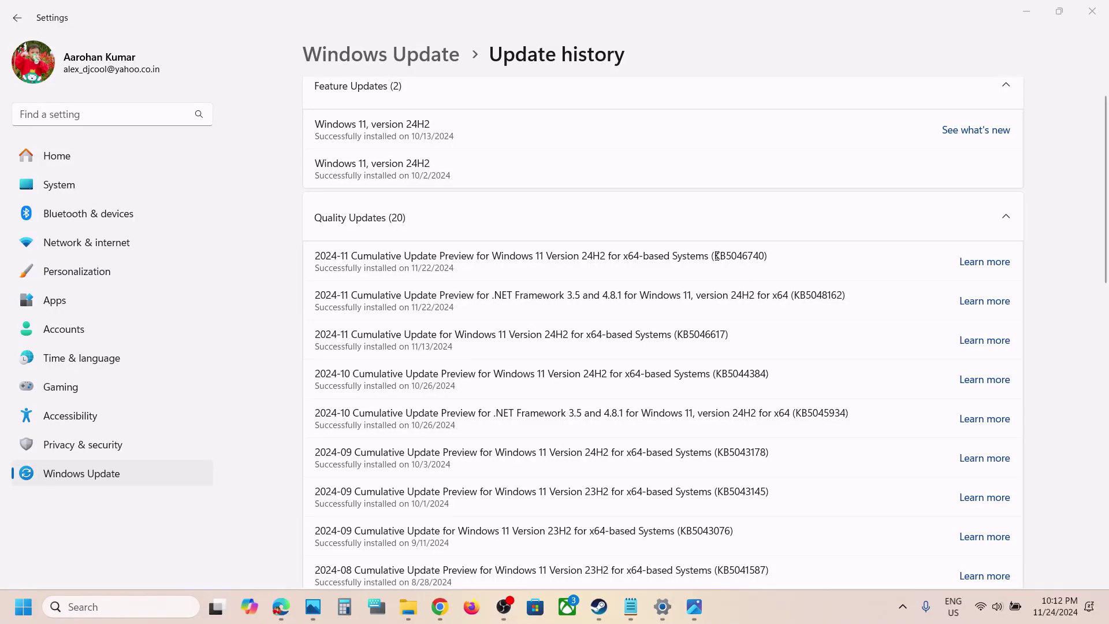
# Highlight KB5046740 in the update history and view the screenshot showing install error 0x800f0993
pyautogui.moveTo(717, 255); pyautogui.dragTo(749, 260)
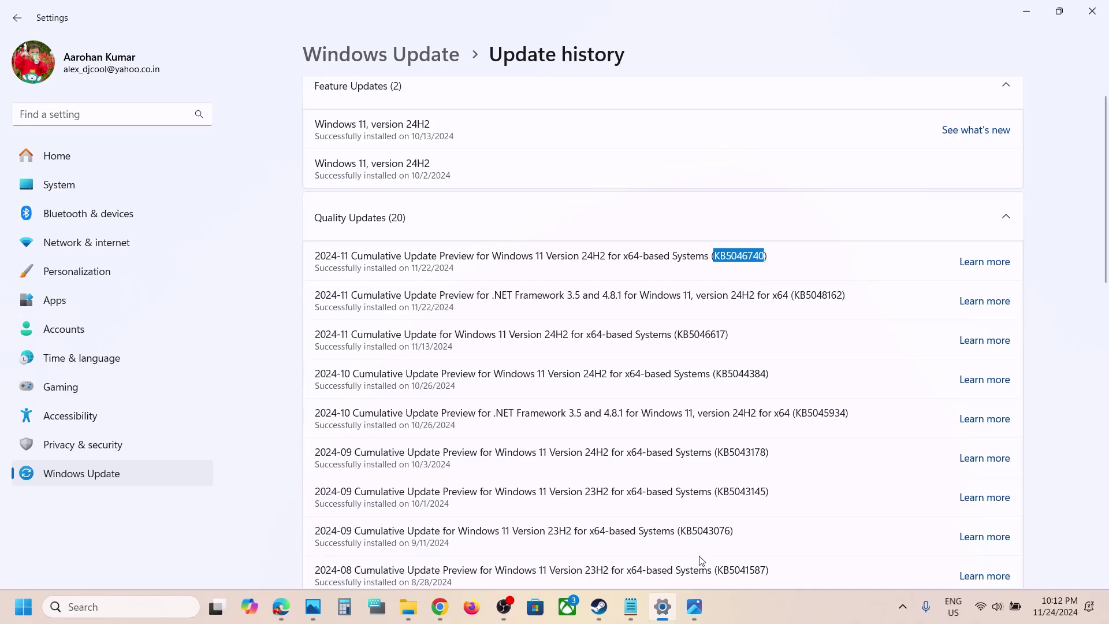
pyautogui.click(694, 607)
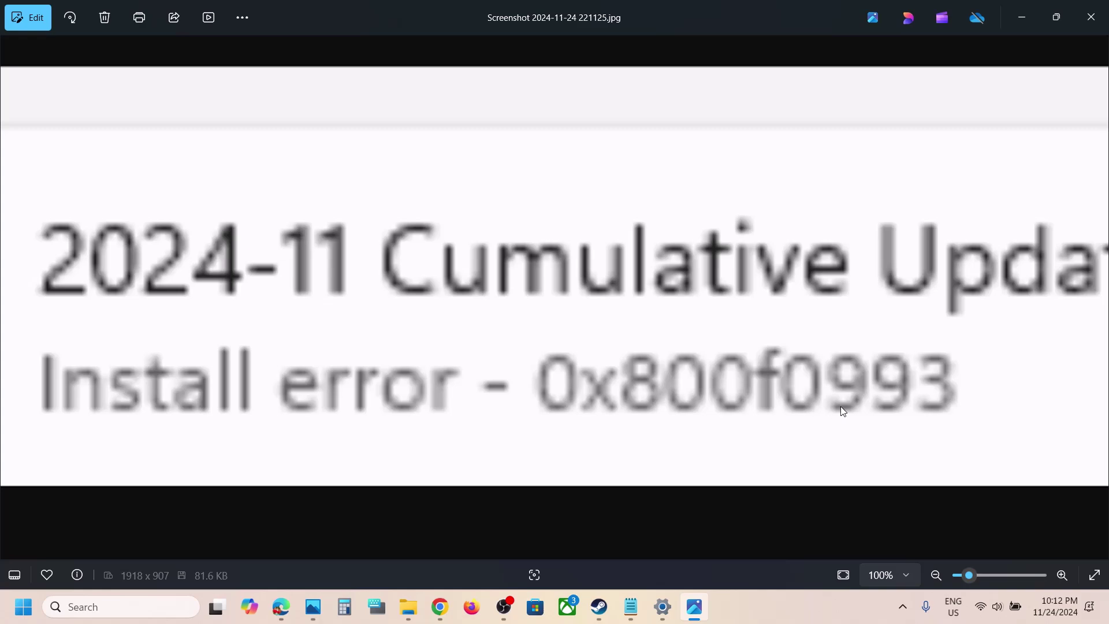
pyautogui.click(1029, 30)
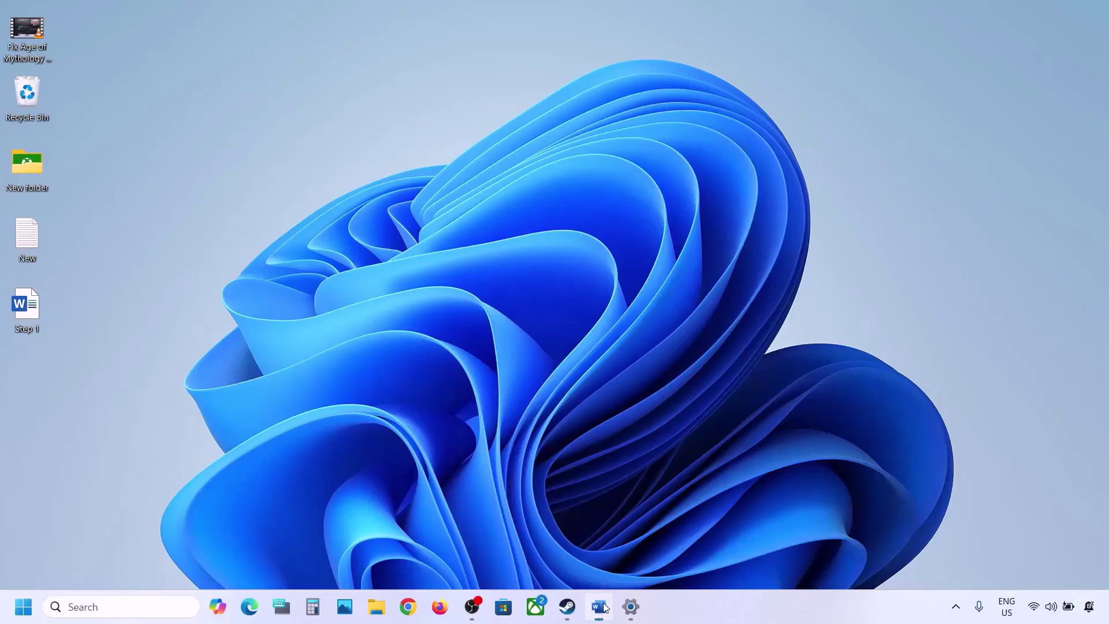
# Switch to the Word notes, highlight "Start App Readiness Service" in step 1, and minimize the document
pyautogui.click(600, 607)
pyautogui.moveTo(165, 227); pyautogui.dragTo(543, 231)
pyautogui.click(990, 63)
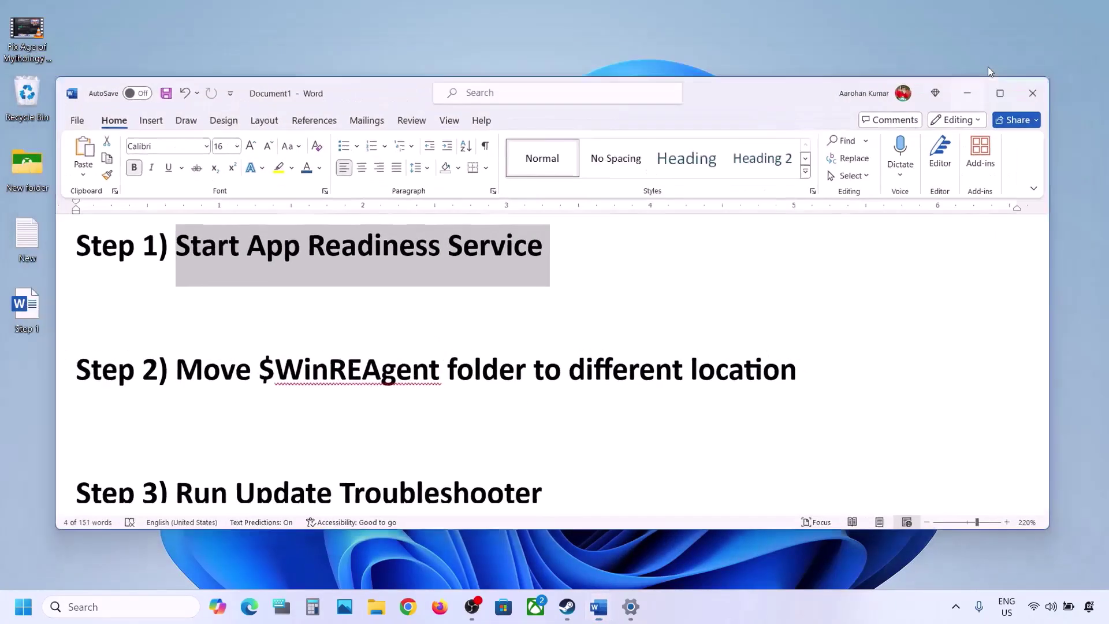
# Search Windows for services, launch Services, and open the properties of the App Readiness service
pyautogui.click(164, 608)
pyautogui.write('services')
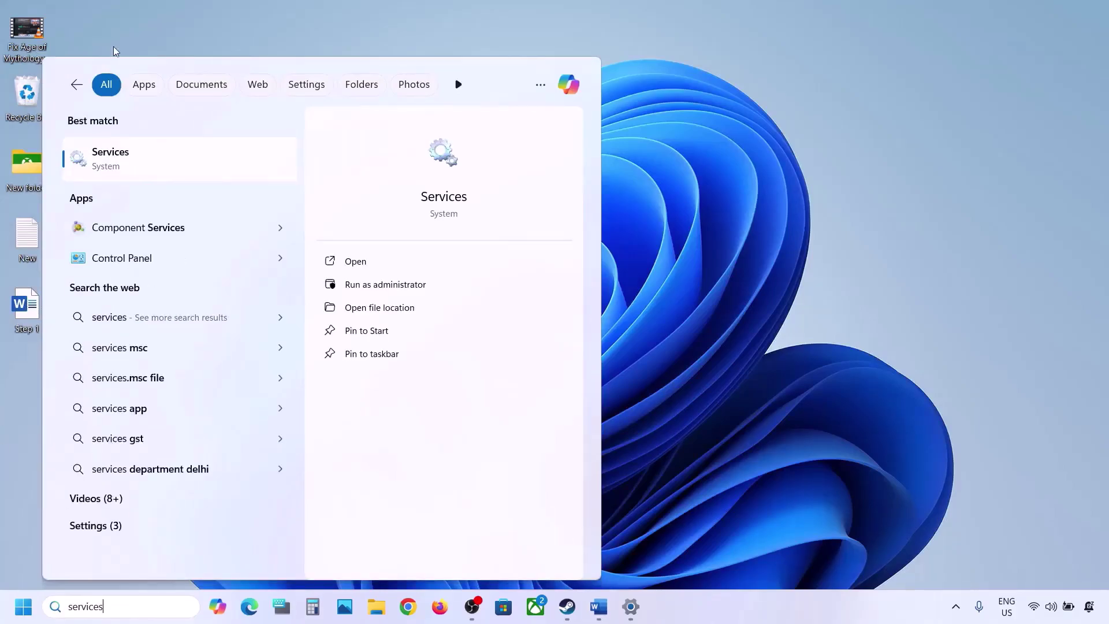
pyautogui.click(101, 168)
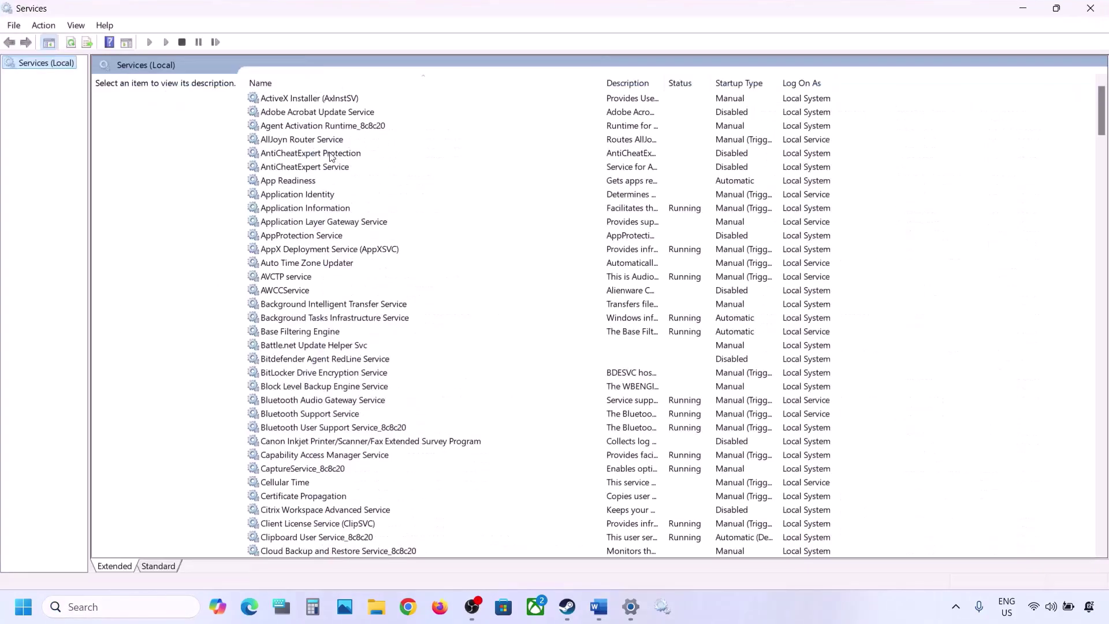
pyautogui.doubleClick(287, 180)
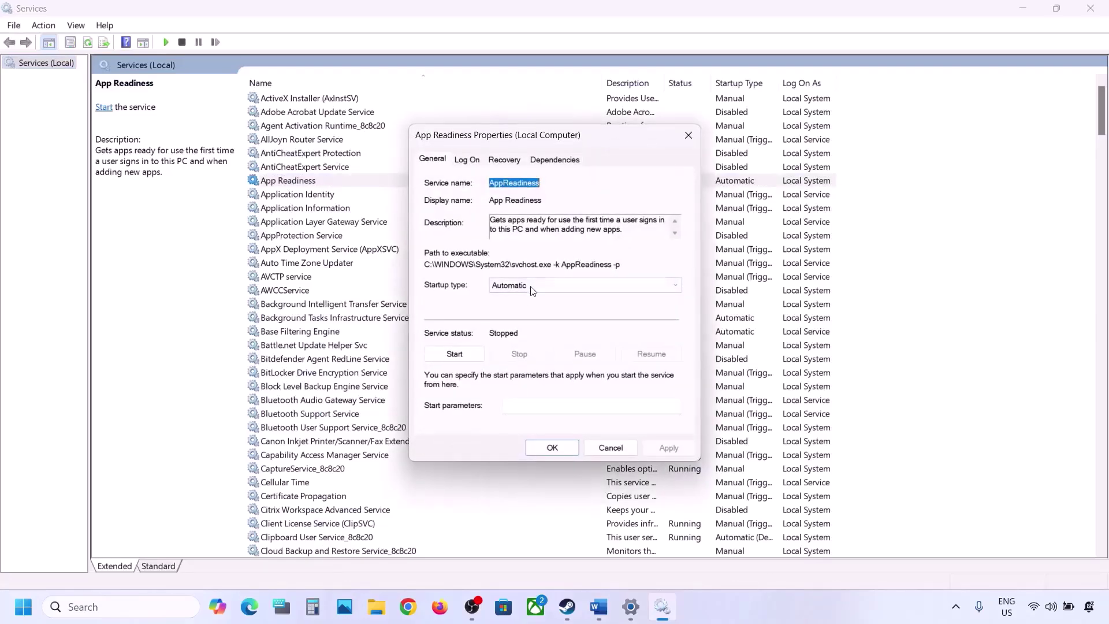
# Set the App Readiness startup type to Automatic, start the service, and close Services
pyautogui.click(532, 289)
pyautogui.click(517, 307)
pyautogui.click(662, 450)
pyautogui.click(460, 355)
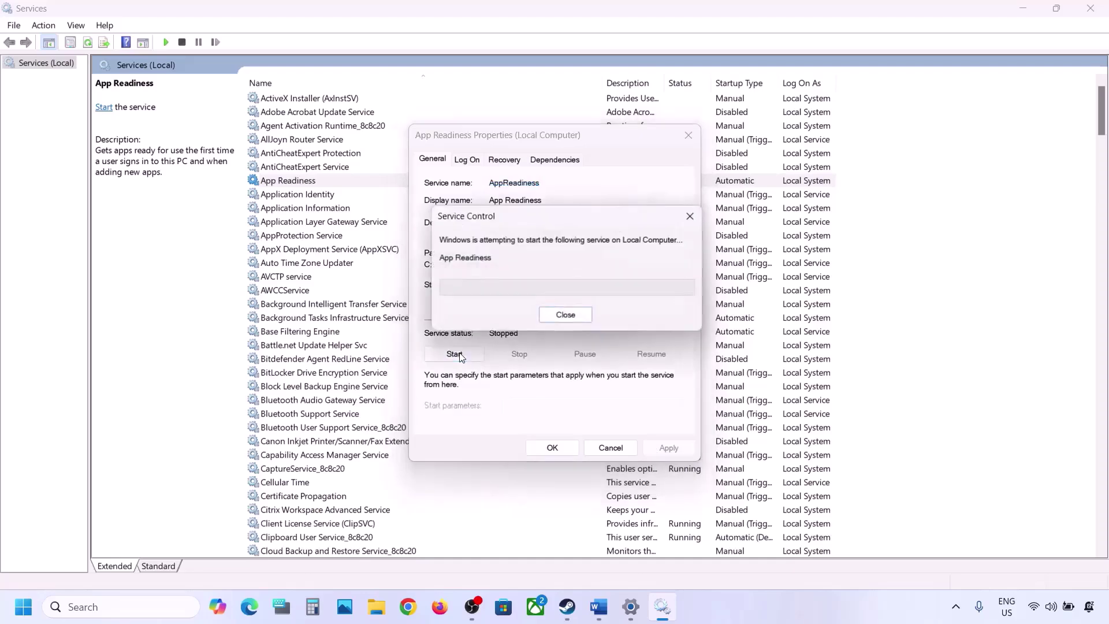
pyautogui.click(551, 448)
pyautogui.hotkey('alt', 'F4')
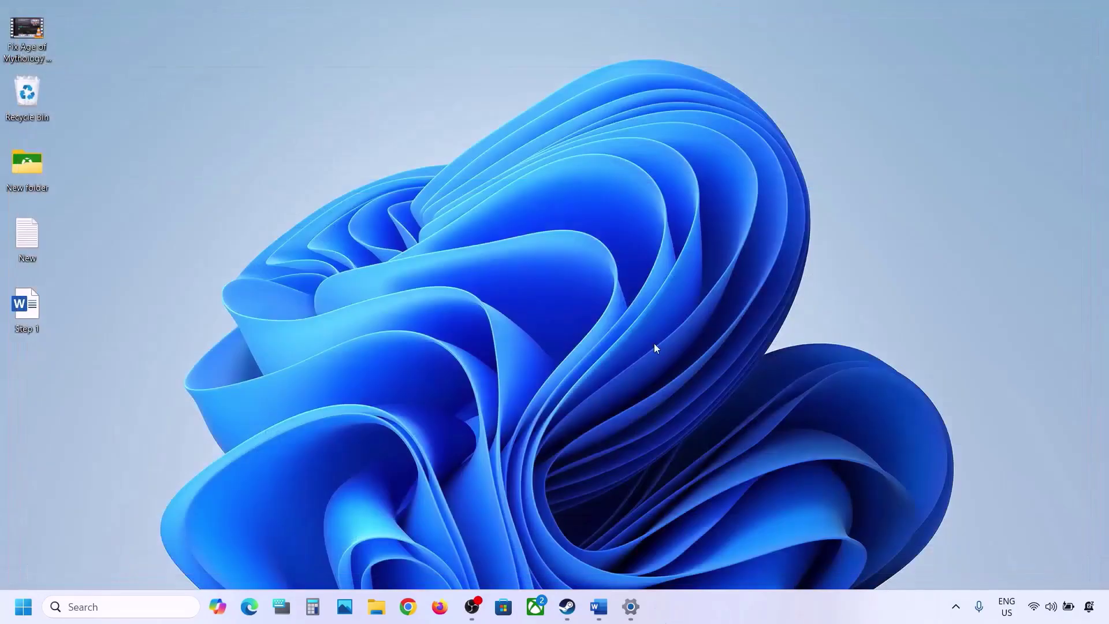
# Highlight $WinREAgent in step 2 of the Word notes and select that folder on the C: drive in File Explorer
pyautogui.click(599, 606)
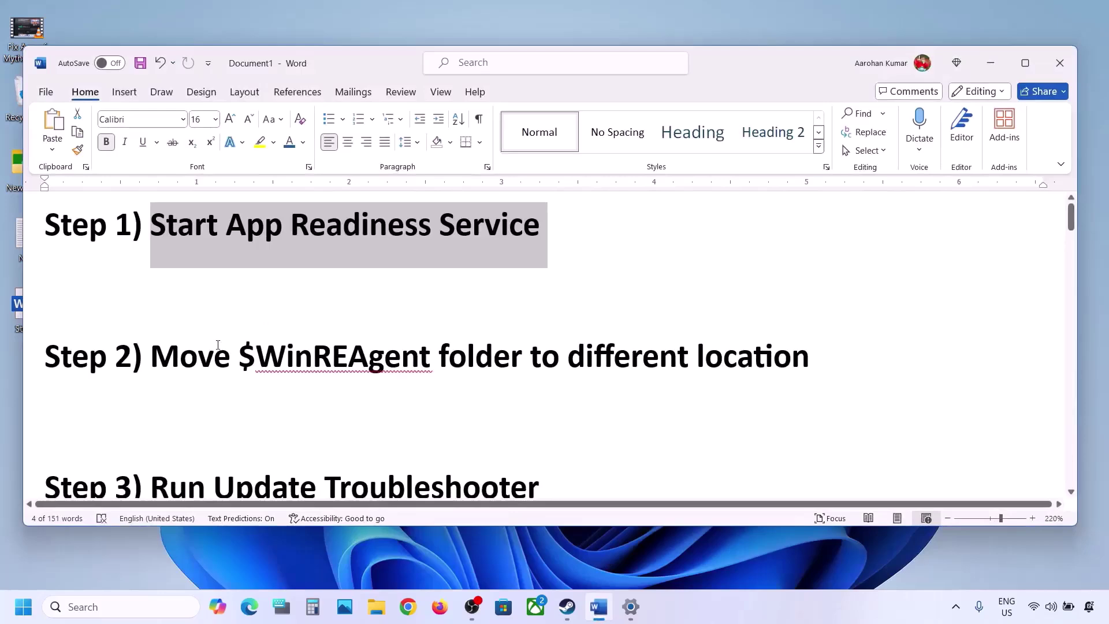
pyautogui.doubleClick(247, 353)
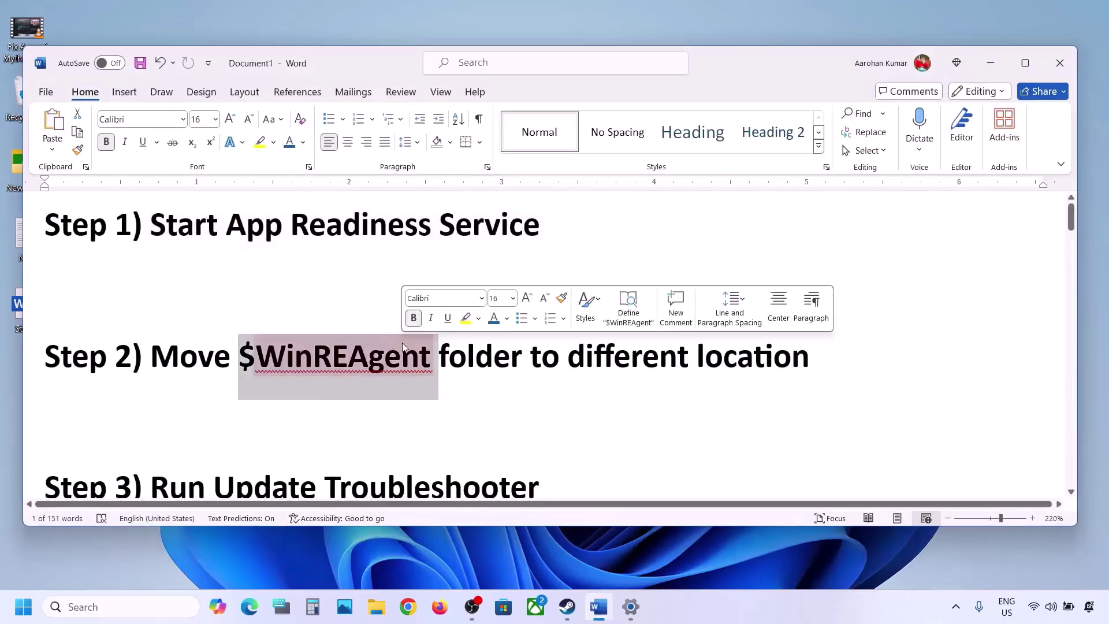
pyautogui.click(376, 606)
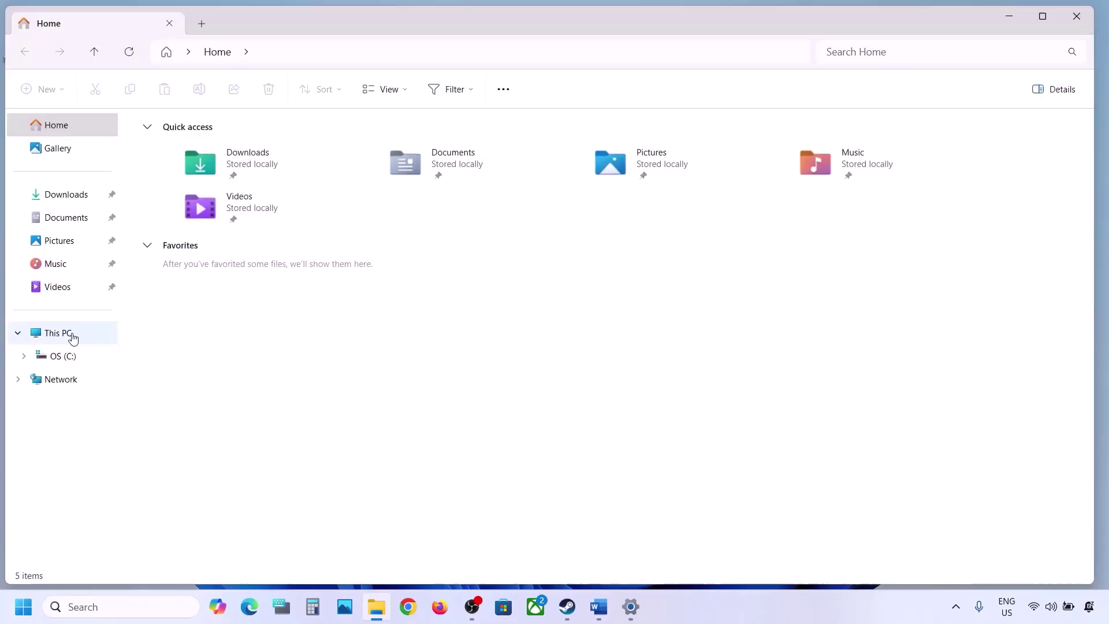
pyautogui.click(73, 338)
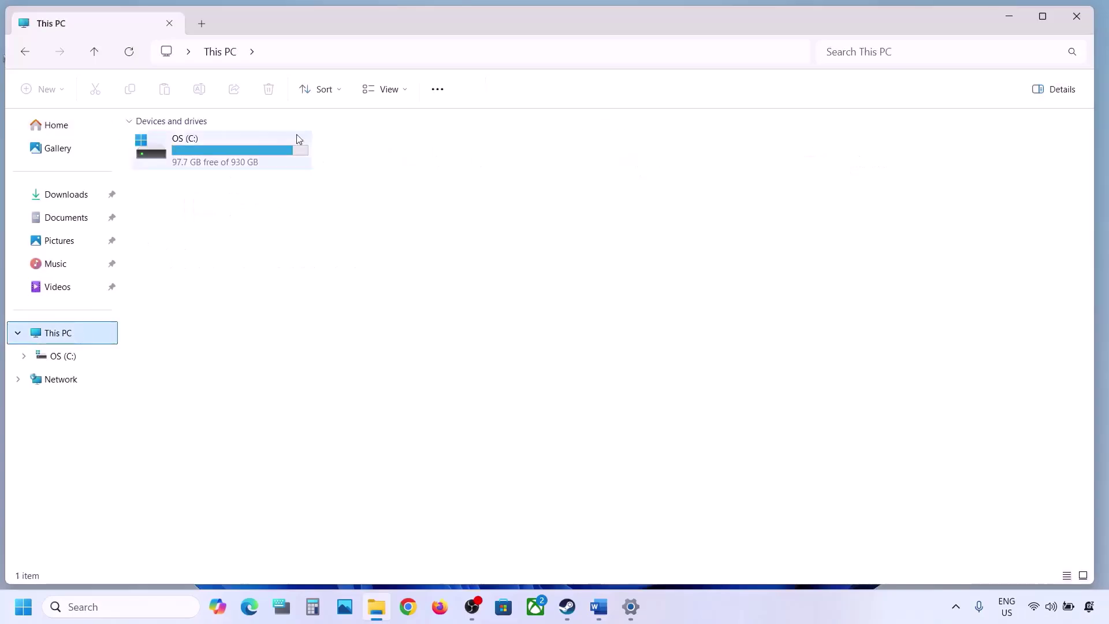
pyautogui.doubleClick(234, 151)
pyautogui.click(184, 210)
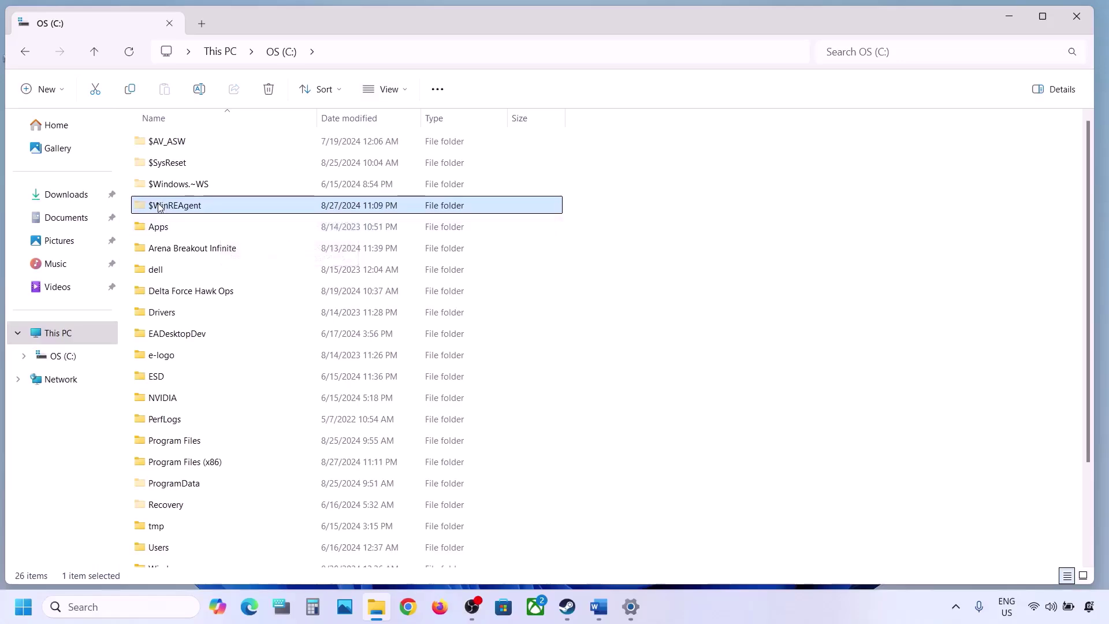
# Check that the display of hidden items is enabled for the C: drive, and select the $WinREAgent folder
pyautogui.click(406, 91)
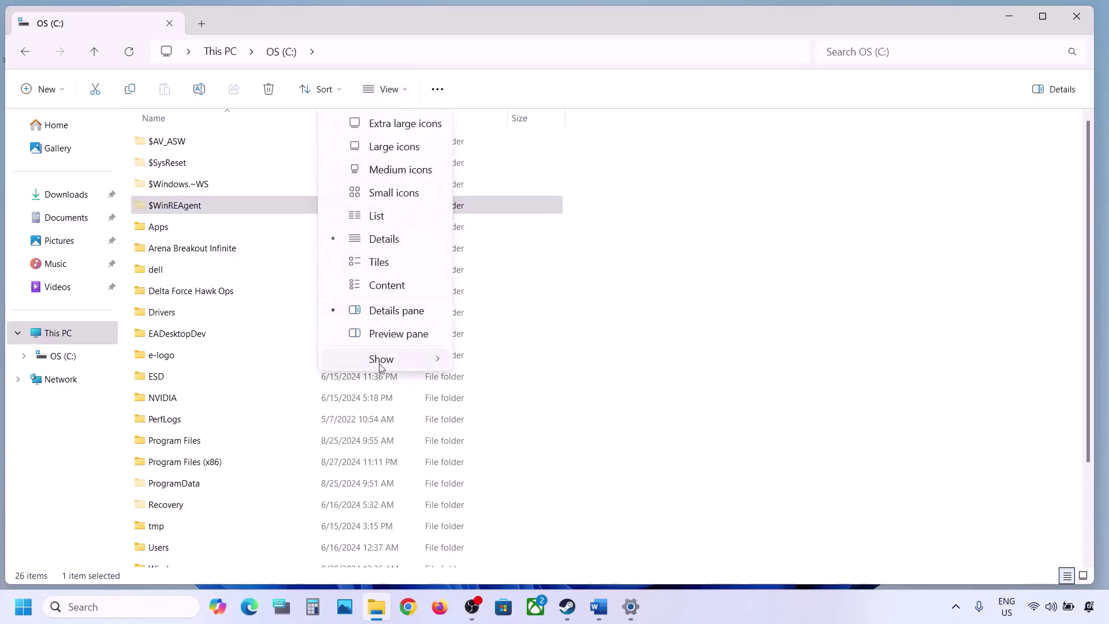
pyautogui.moveTo(379, 360)
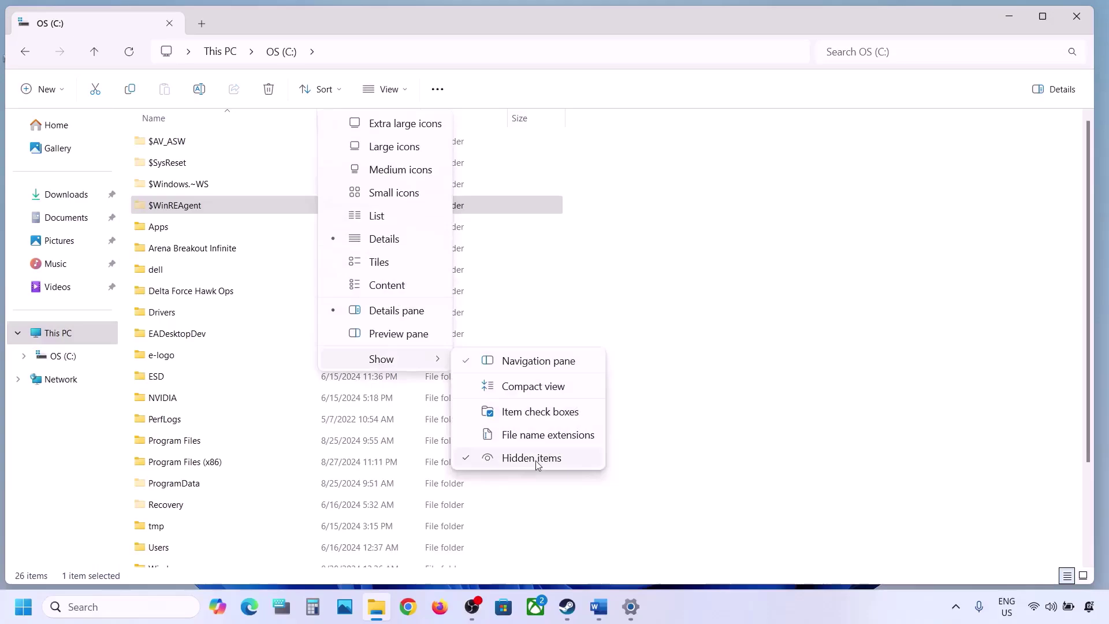
pyautogui.click(155, 206)
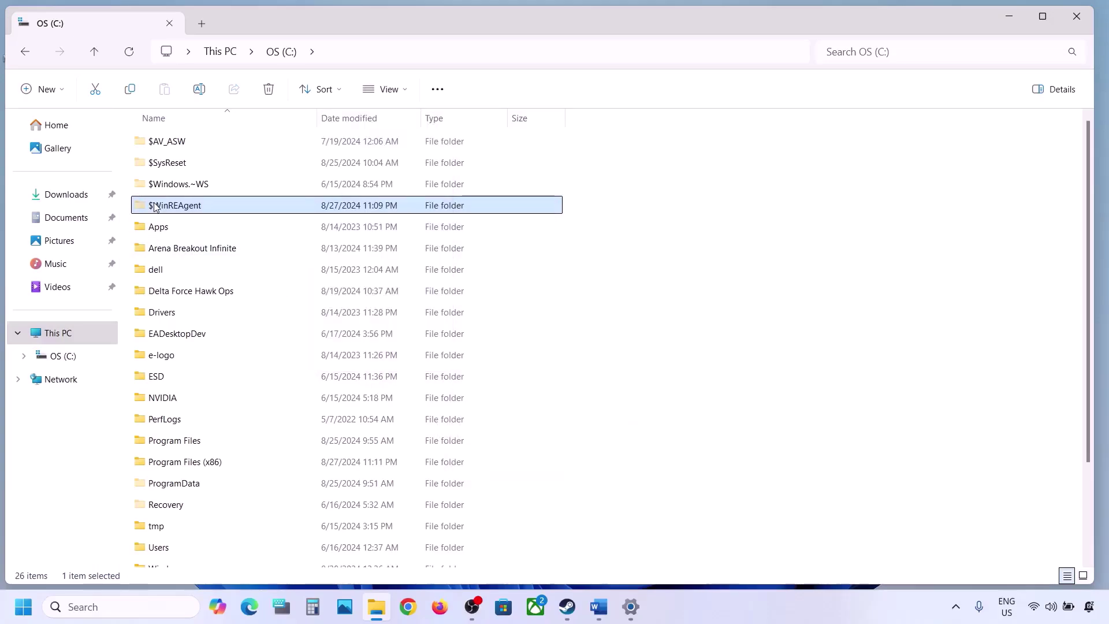
# Copy the $WinREAgent folder from the C: drive to the desktop
pyautogui.rightClick(205, 208)
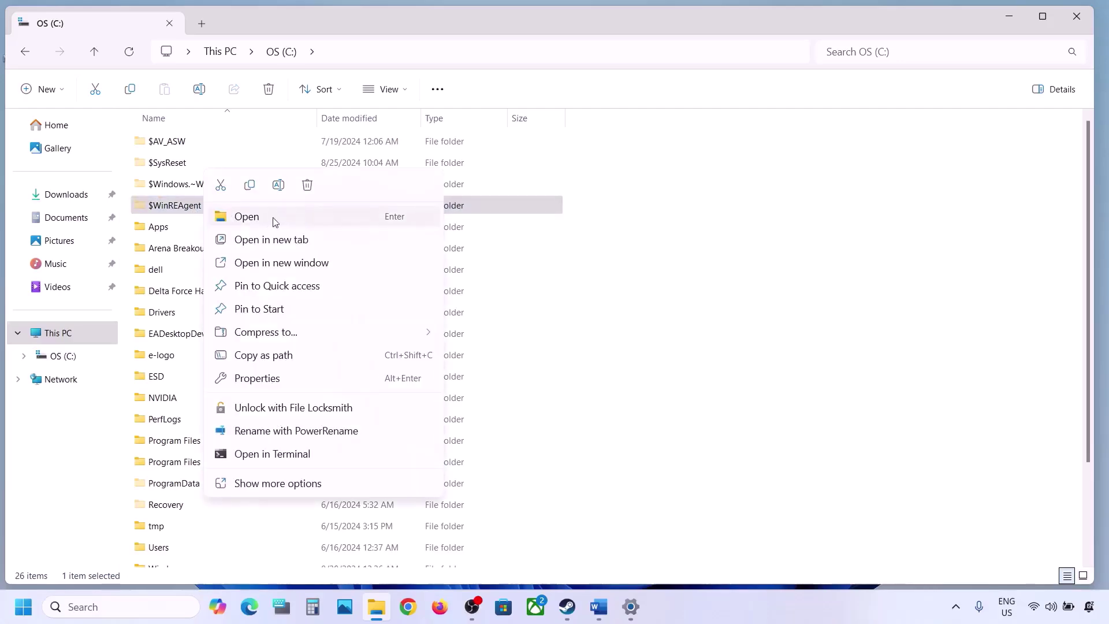
pyautogui.click(251, 190)
pyautogui.press('super+d')
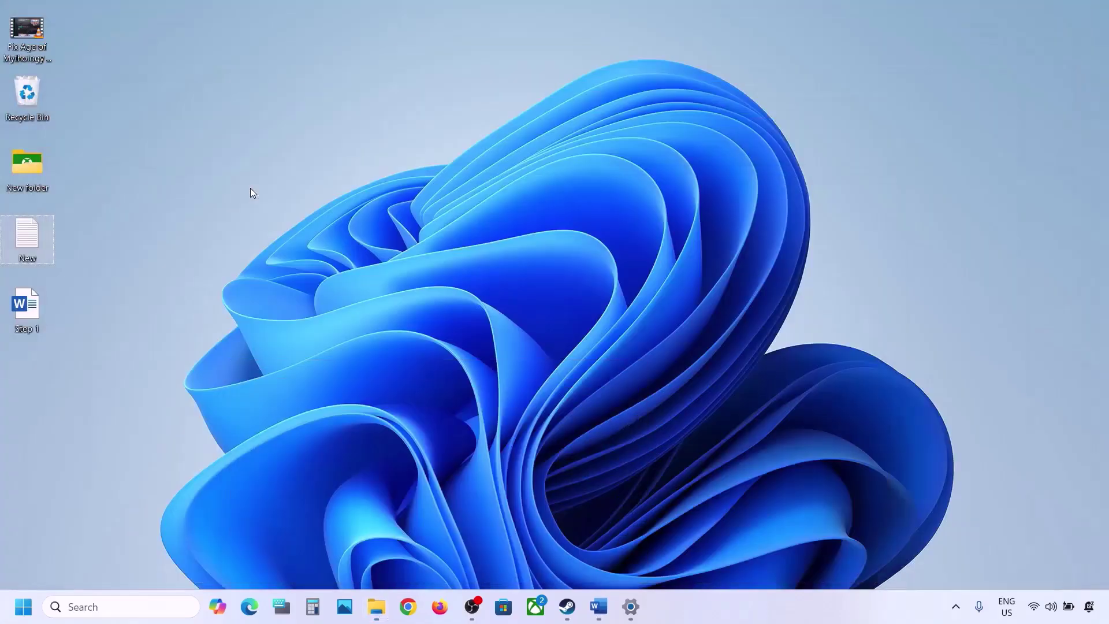
pyautogui.hotkey('ctrl', 'v')
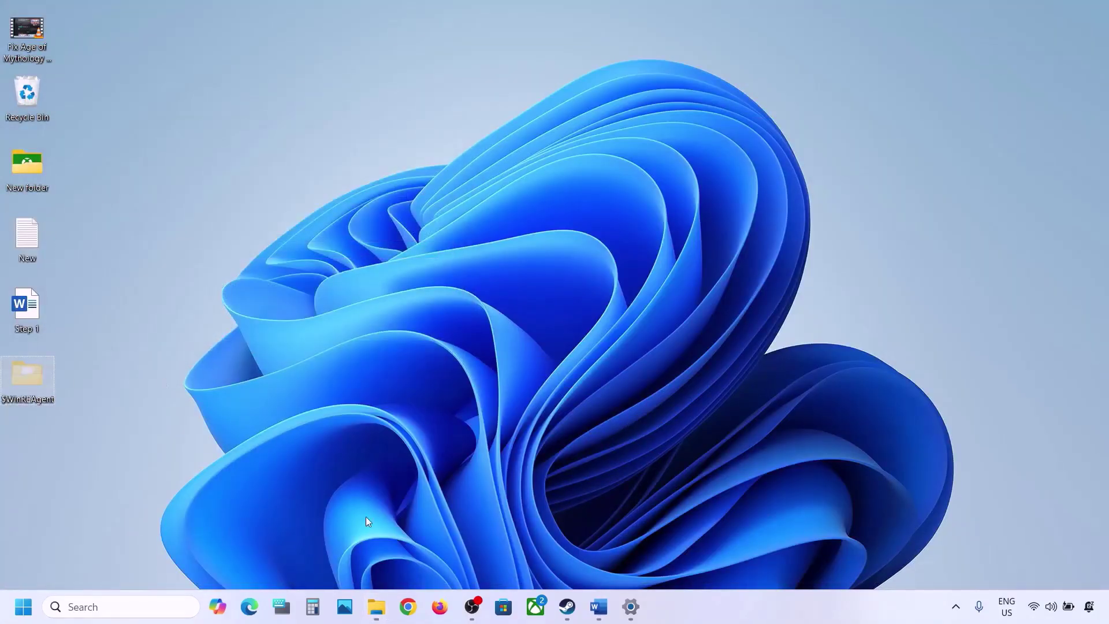
# Delete the original $WinREAgent folder from the C: drive in File Explorer
pyautogui.click(376, 607)
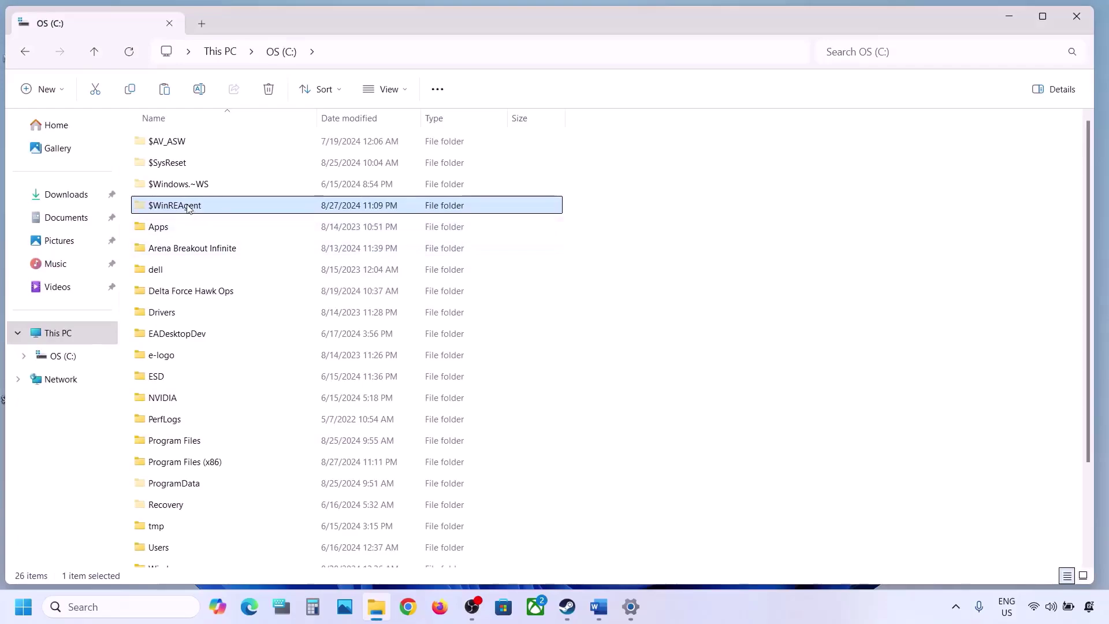
pyautogui.rightClick(189, 209)
pyautogui.click(319, 186)
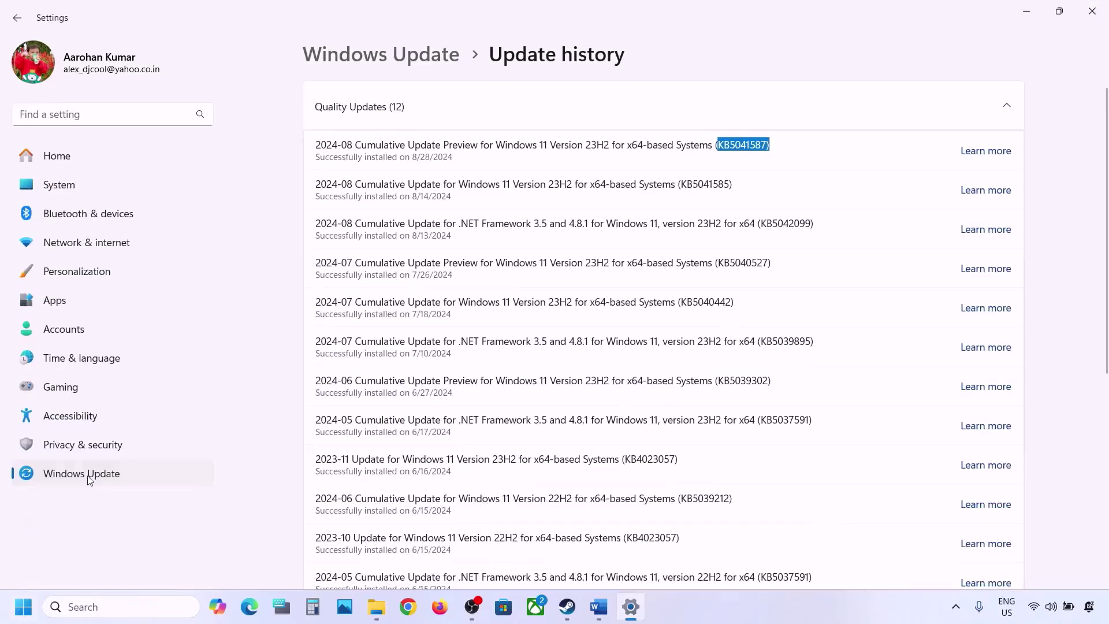
# Return to the main Windows Update page in Settings and check for updates
pyautogui.click(90, 479)
pyautogui.click(969, 122)
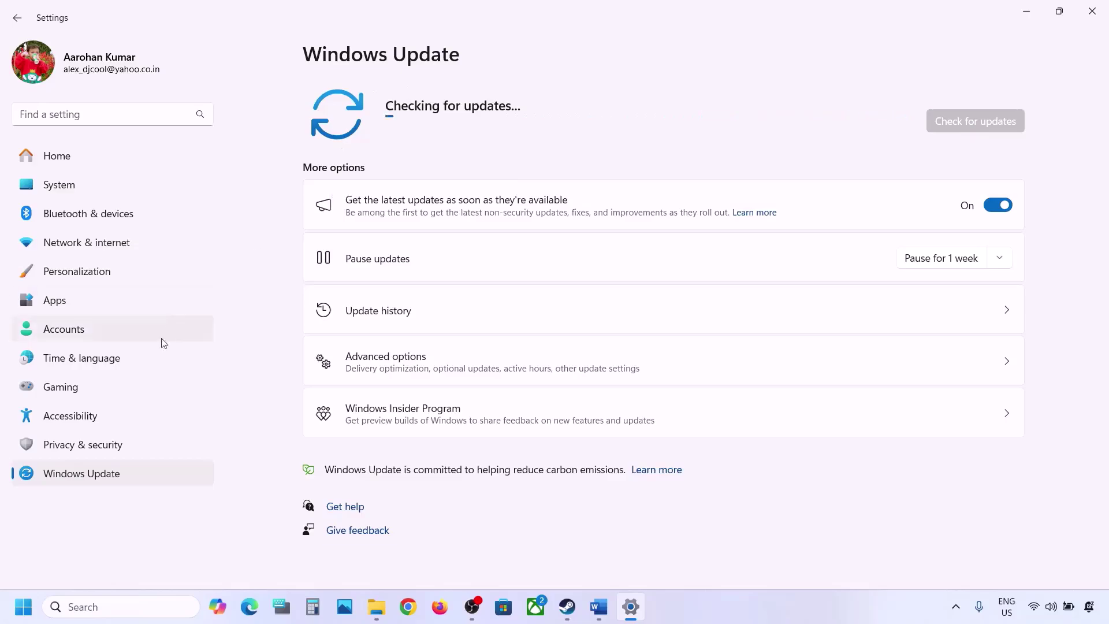
pyautogui.click(23, 606)
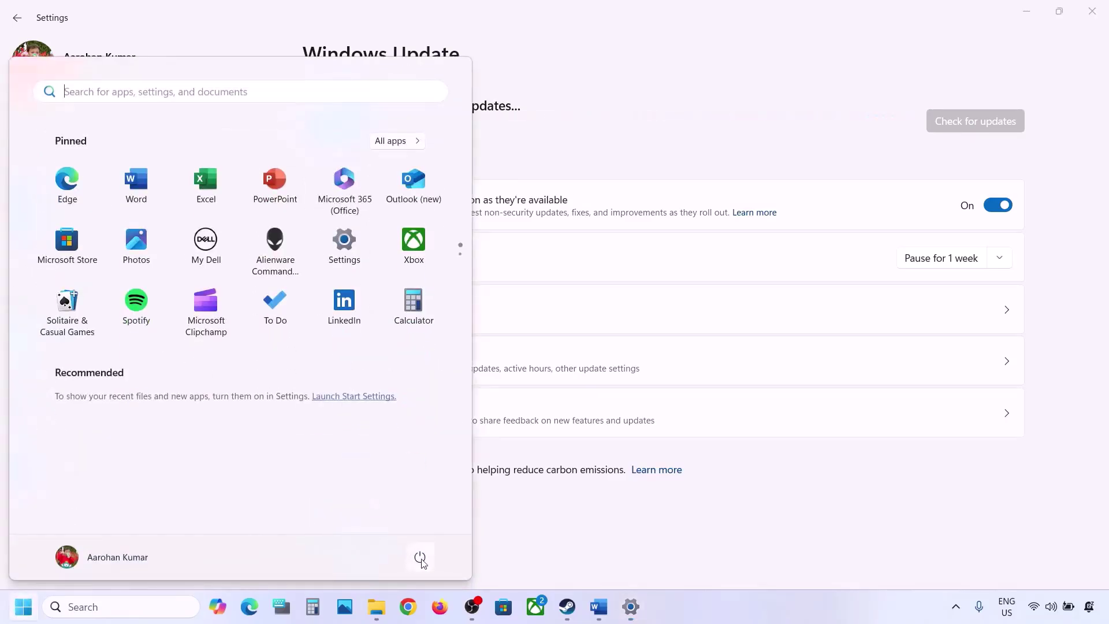
pyautogui.click(420, 558)
pyautogui.press('Escape')
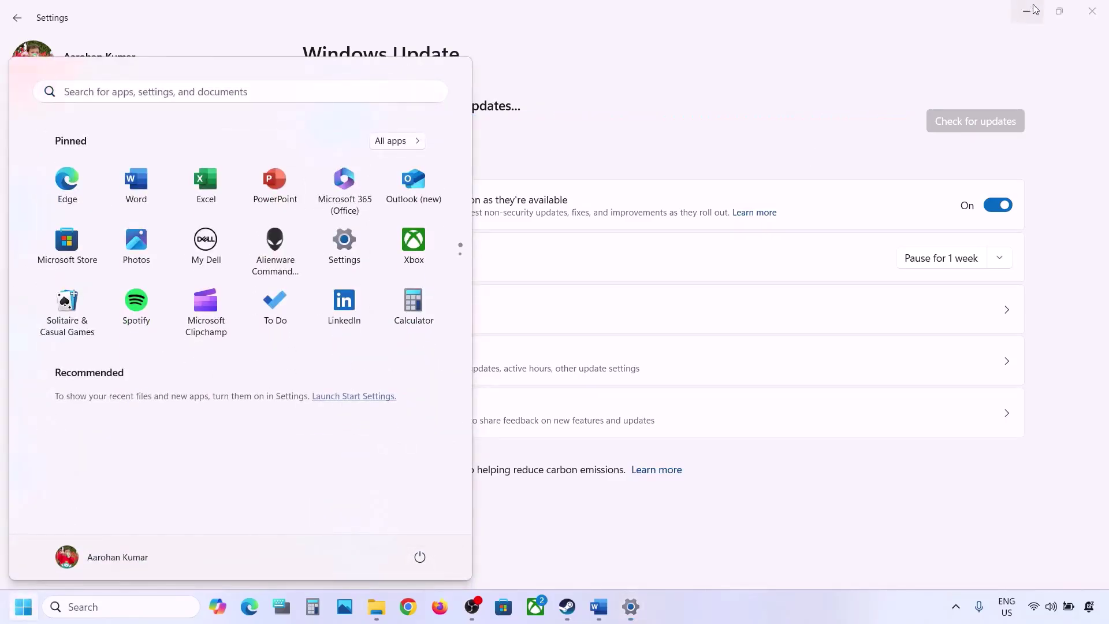
# Minimize Settings, move the $WinREAgent folder from the desktop back to the C: drive, and close File Explorer
pyautogui.click(1034, 8)
pyautogui.click(1033, 8)
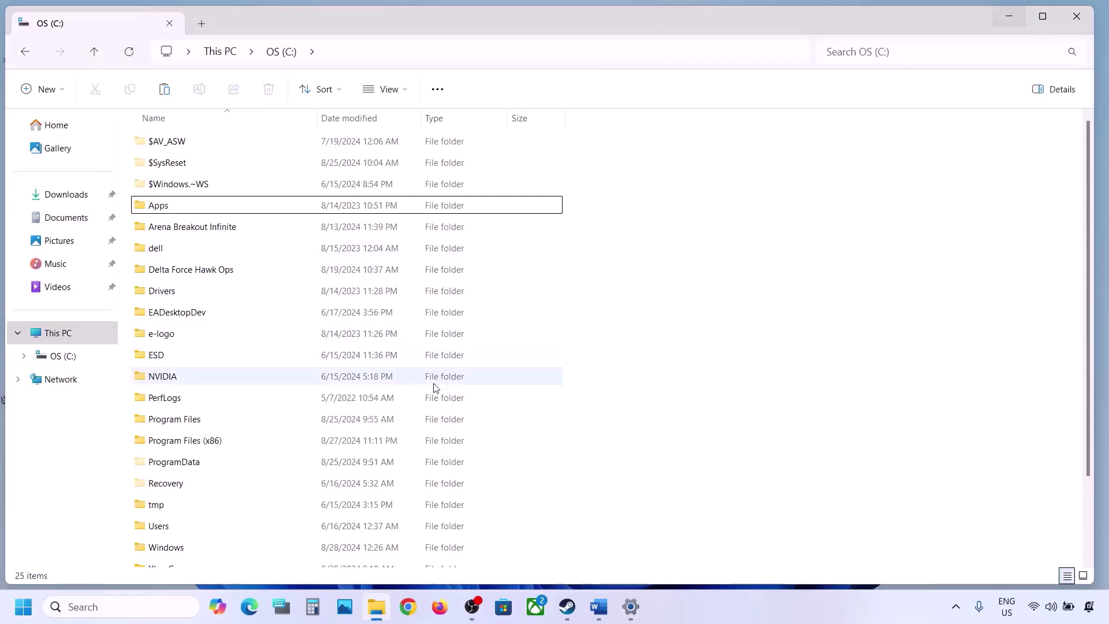
pyautogui.press('super+d')
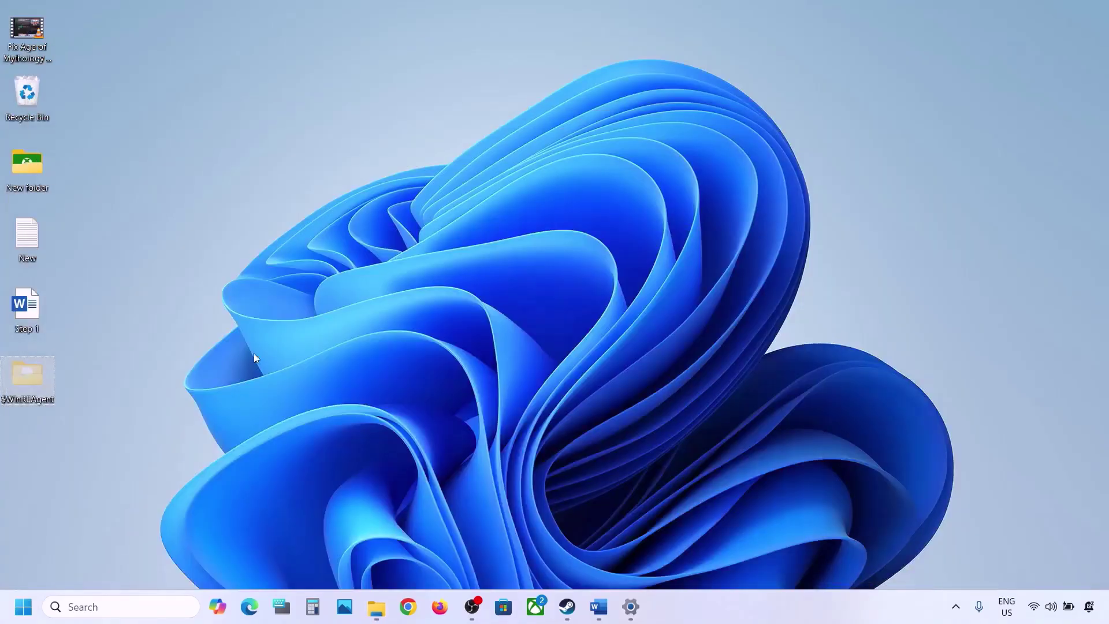
pyautogui.rightClick(37, 380)
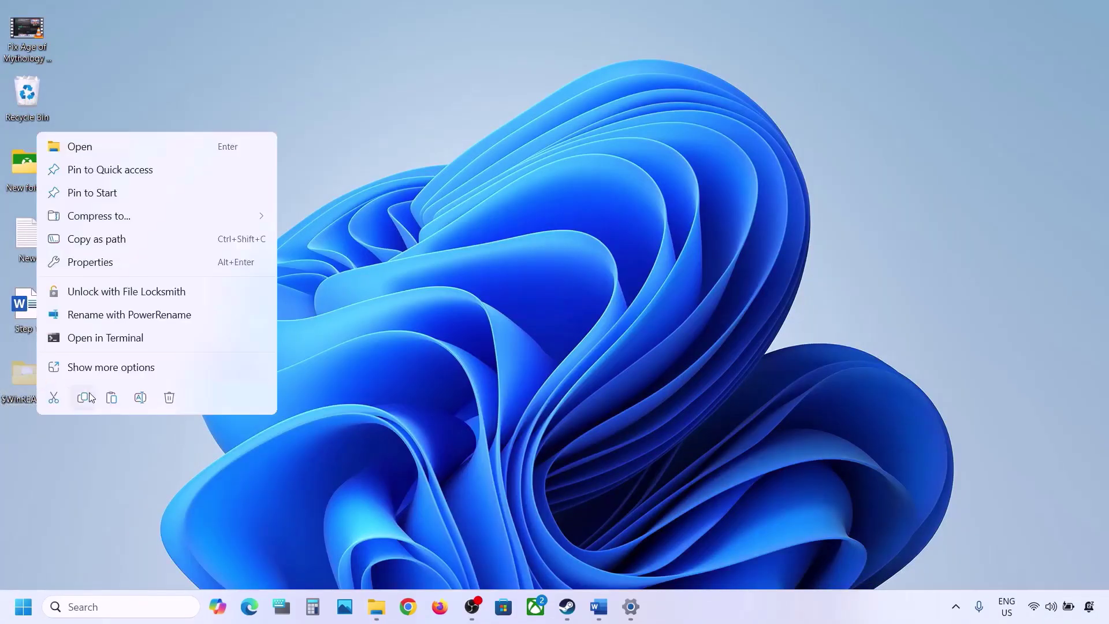
pyautogui.click(55, 398)
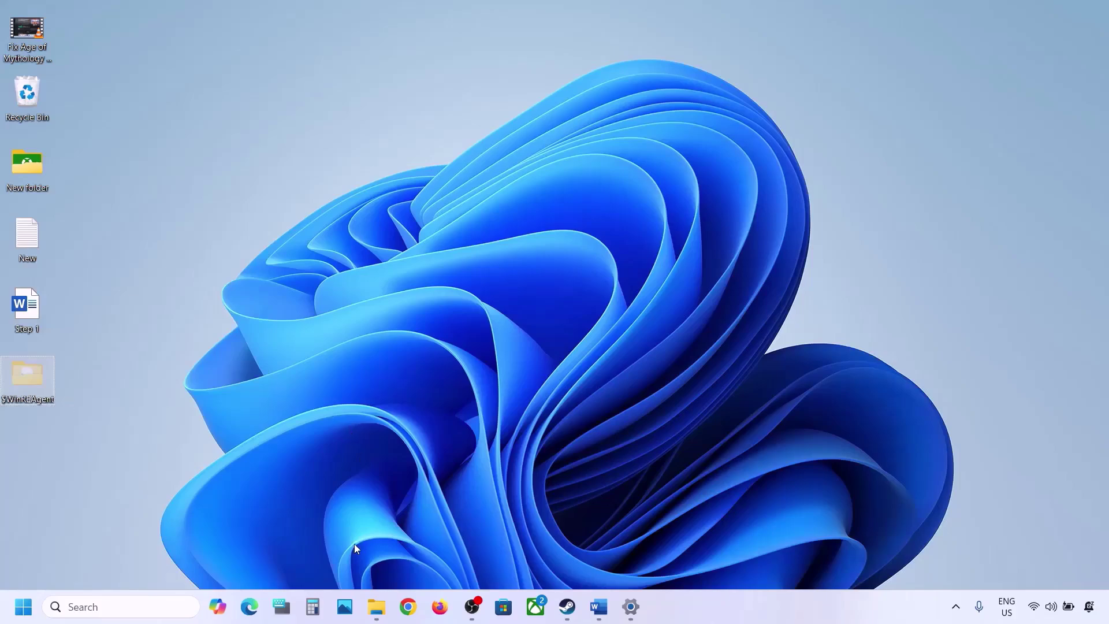
pyautogui.click(376, 607)
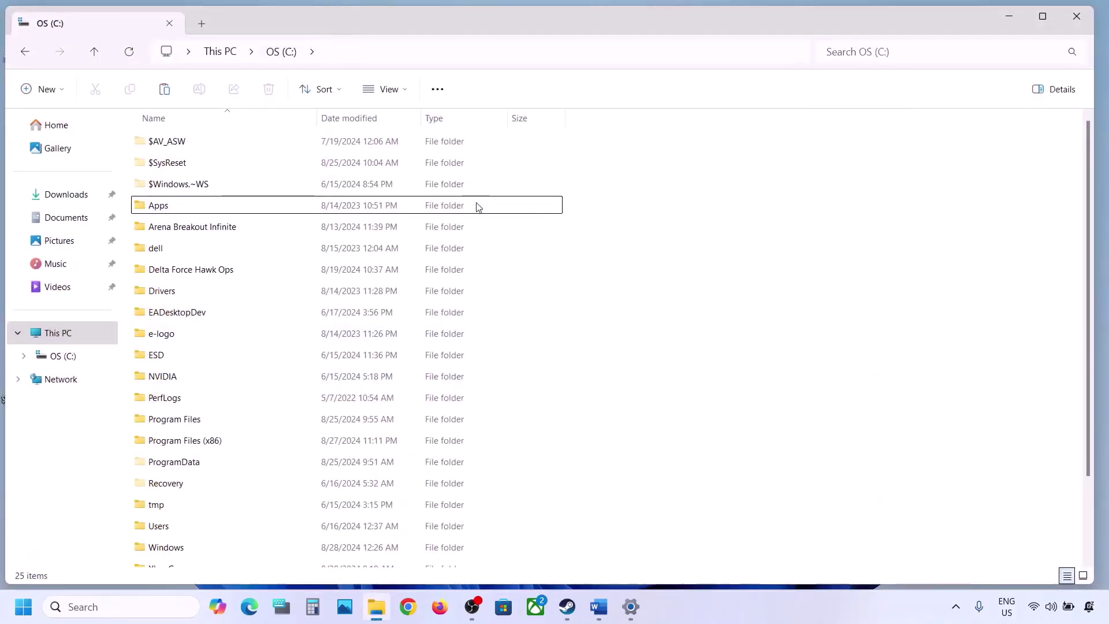
pyautogui.hotkey('ctrl', 'v')
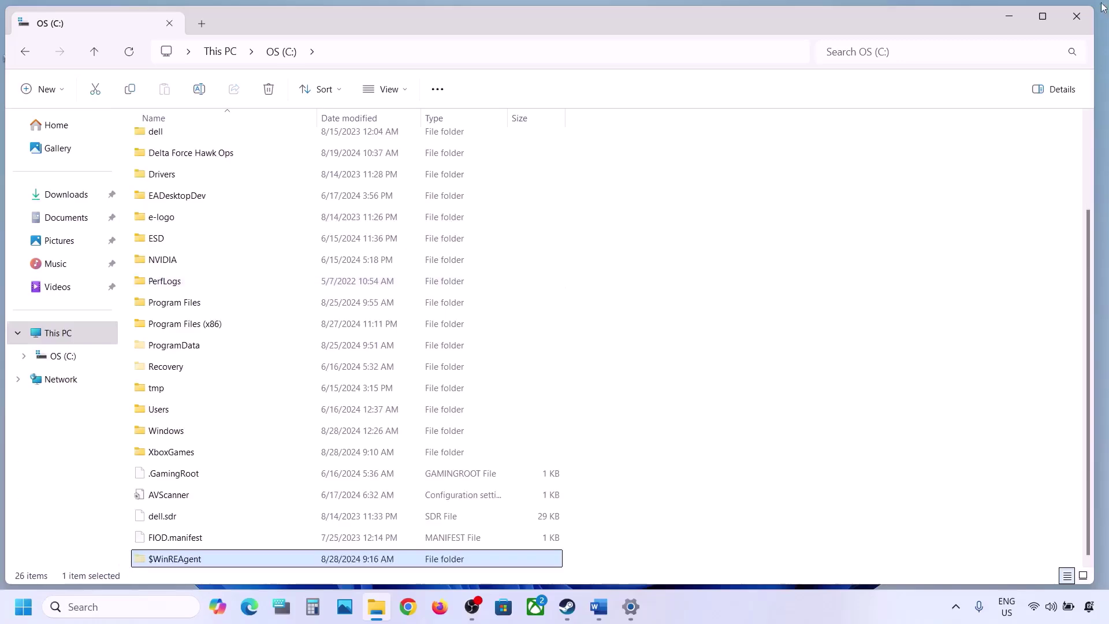
pyautogui.click(1076, 16)
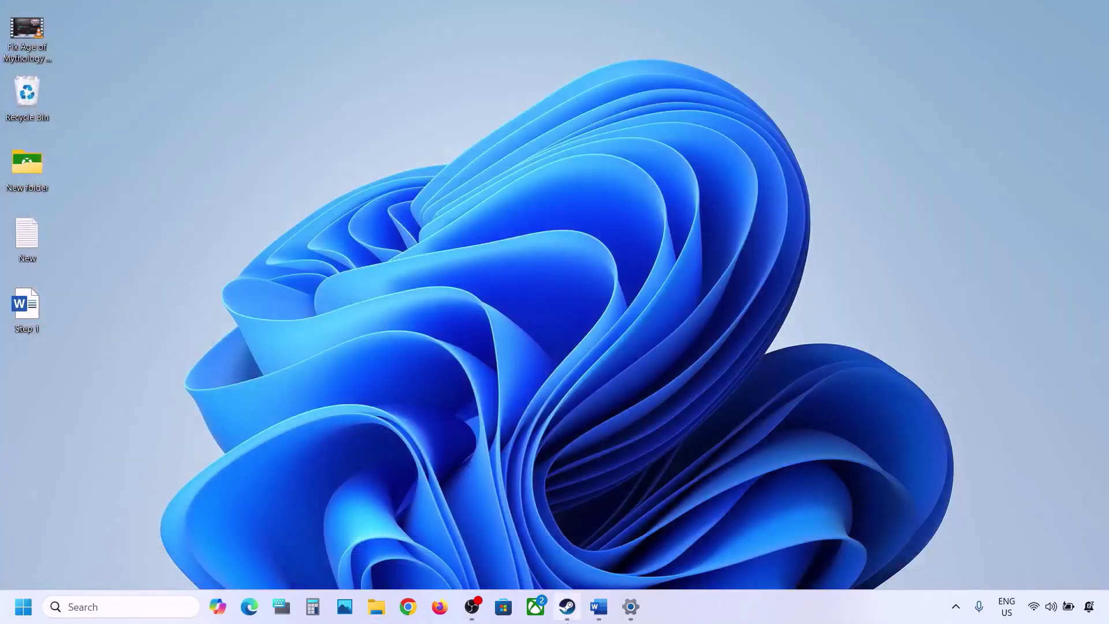
# Return to the Word notes and mark the step 3 line about running the Update Troubleshooter
pyautogui.click(599, 606)
pyautogui.scroll(-1, 313, 406)
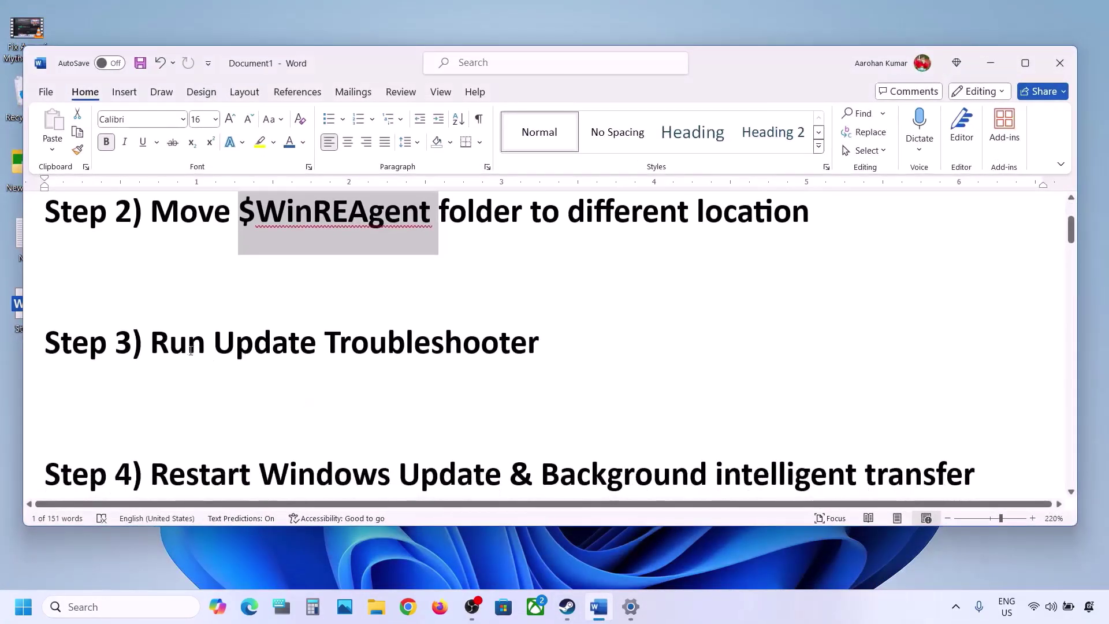
pyautogui.moveTo(162, 348); pyautogui.dragTo(52, 278)
# Open the other troubleshooters in the System settings and run the Windows Update troubleshooter
pyautogui.press('super+i')
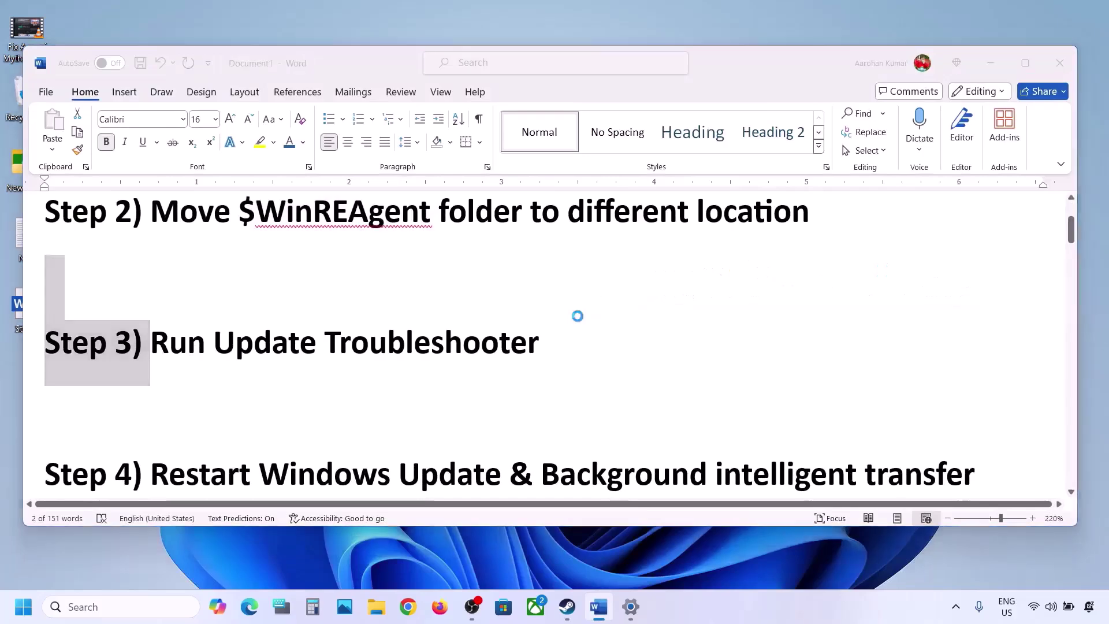
pyautogui.click(87, 192)
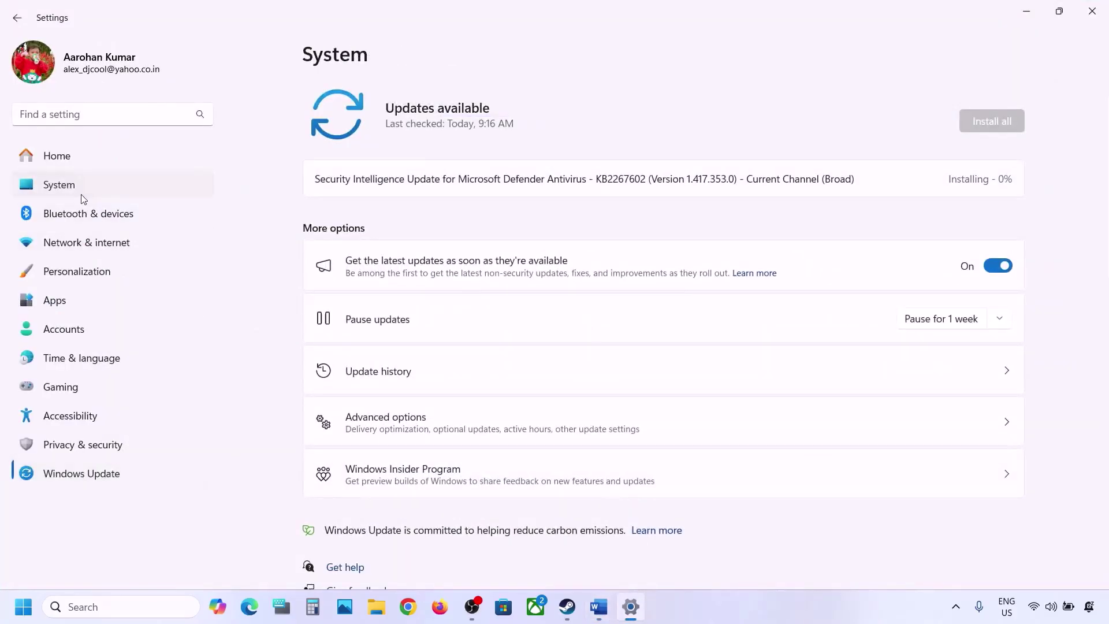
pyautogui.scroll(-5, 400, 384)
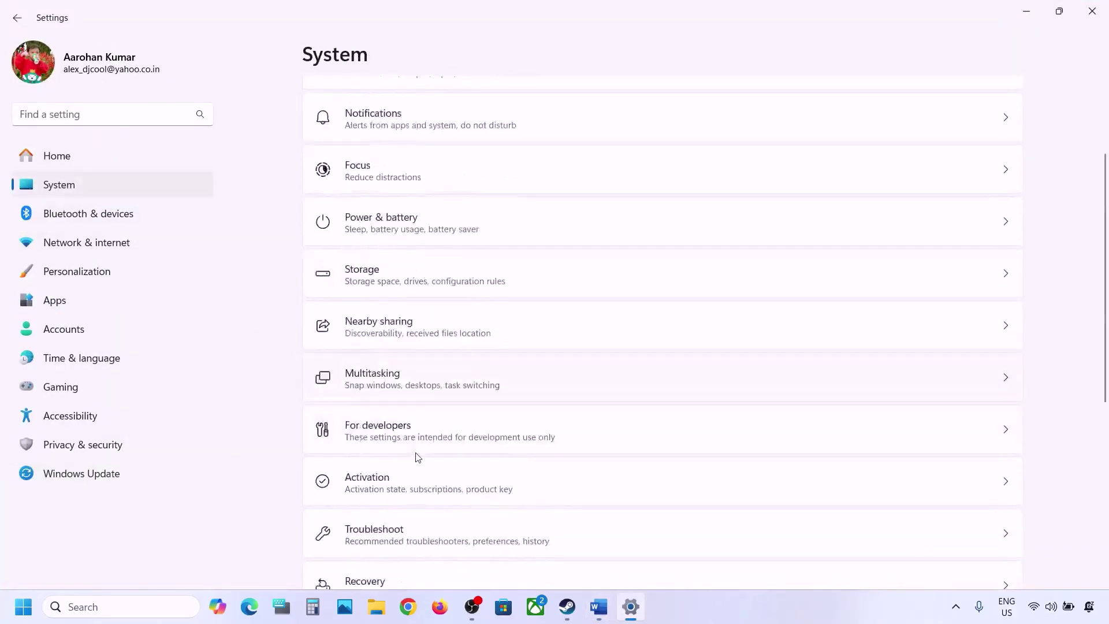
pyautogui.click(414, 398)
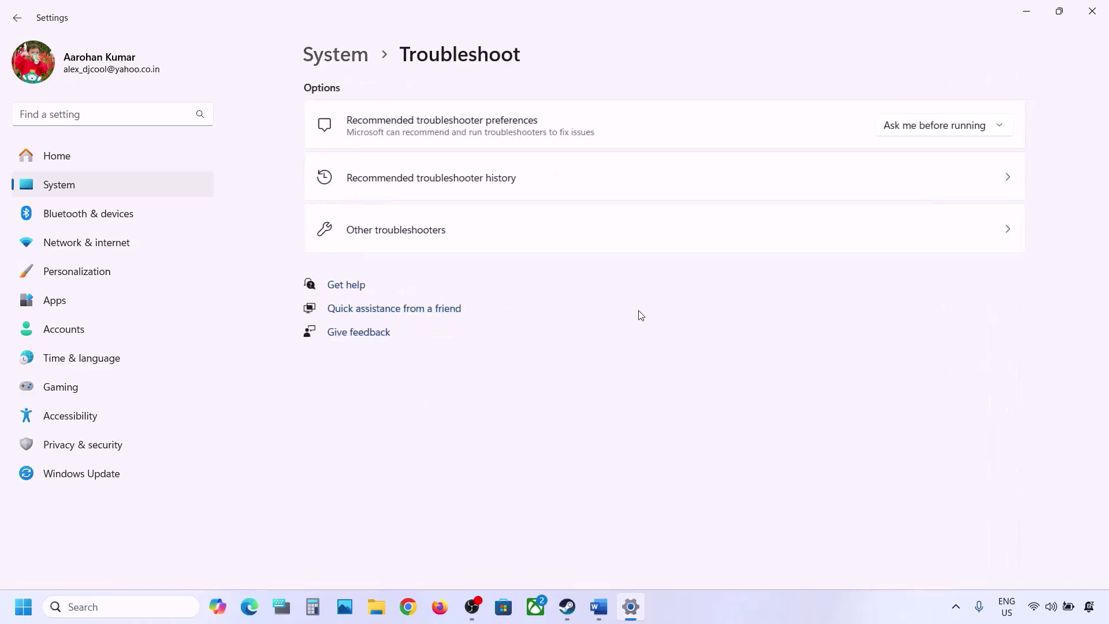
pyautogui.click(440, 240)
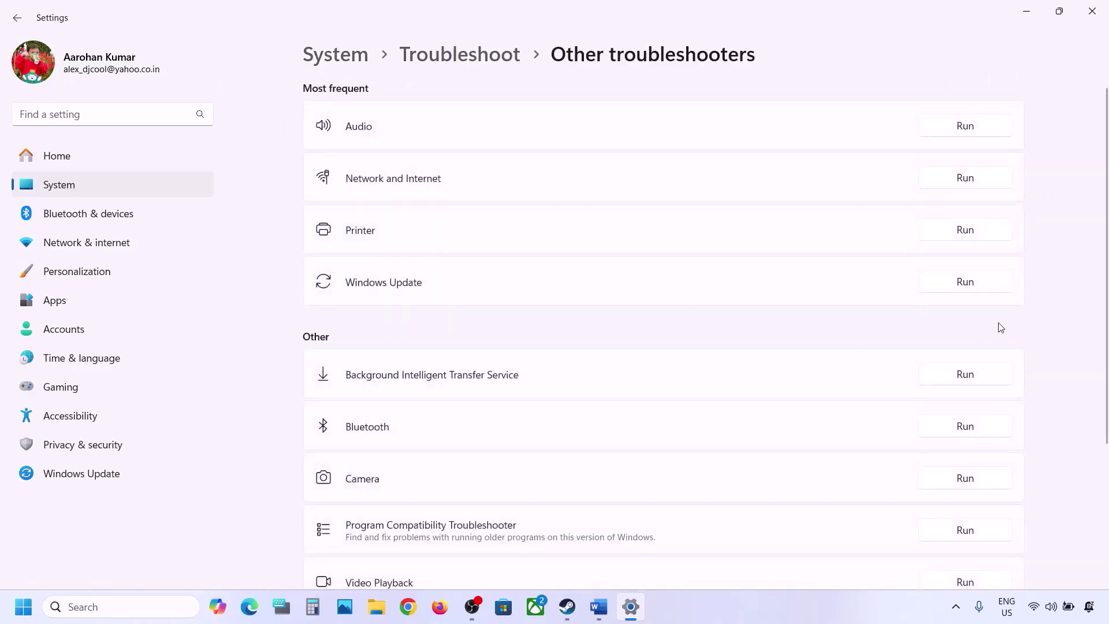
pyautogui.click(980, 285)
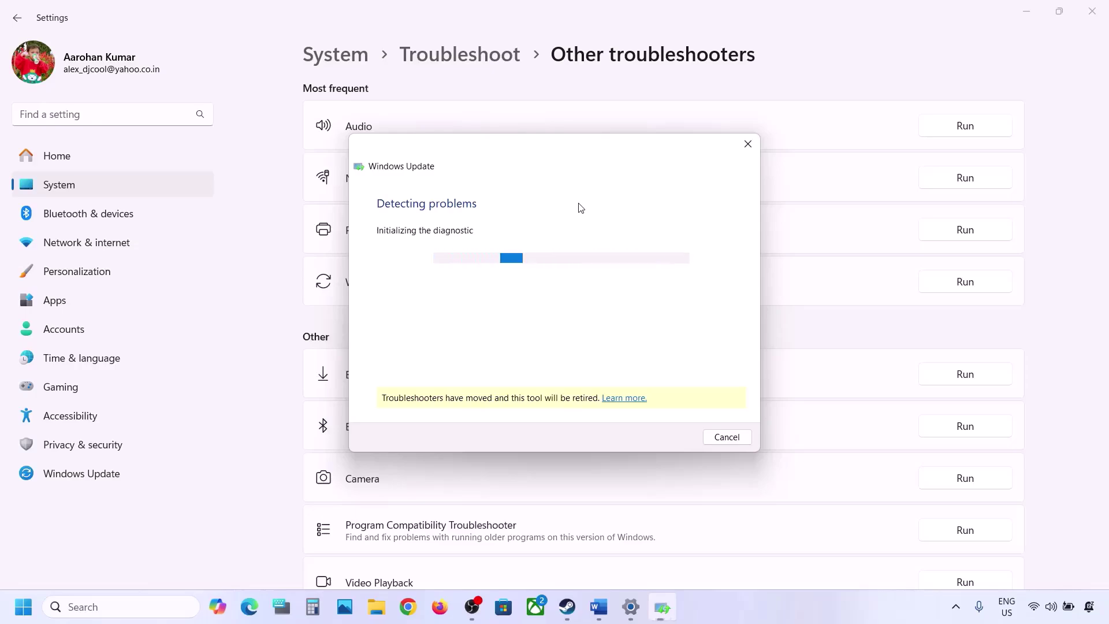
# Return to the Word notes and mark the step 4 line about restarting Windows Update and the Background Intelligent Transfer service
pyautogui.click(599, 606)
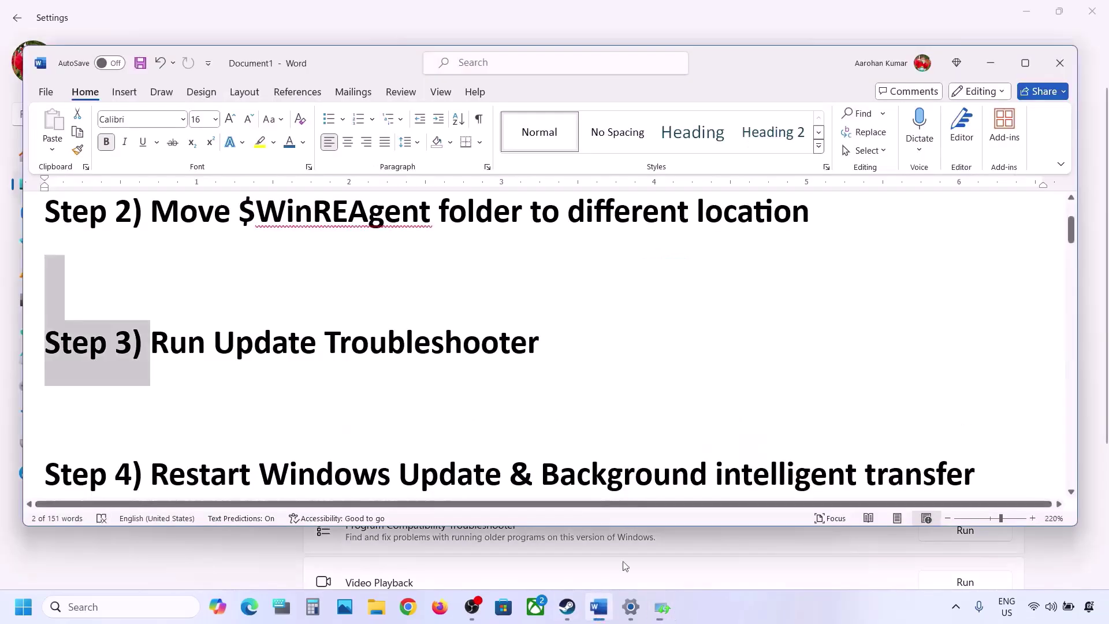
pyautogui.scroll(-2, 379, 380)
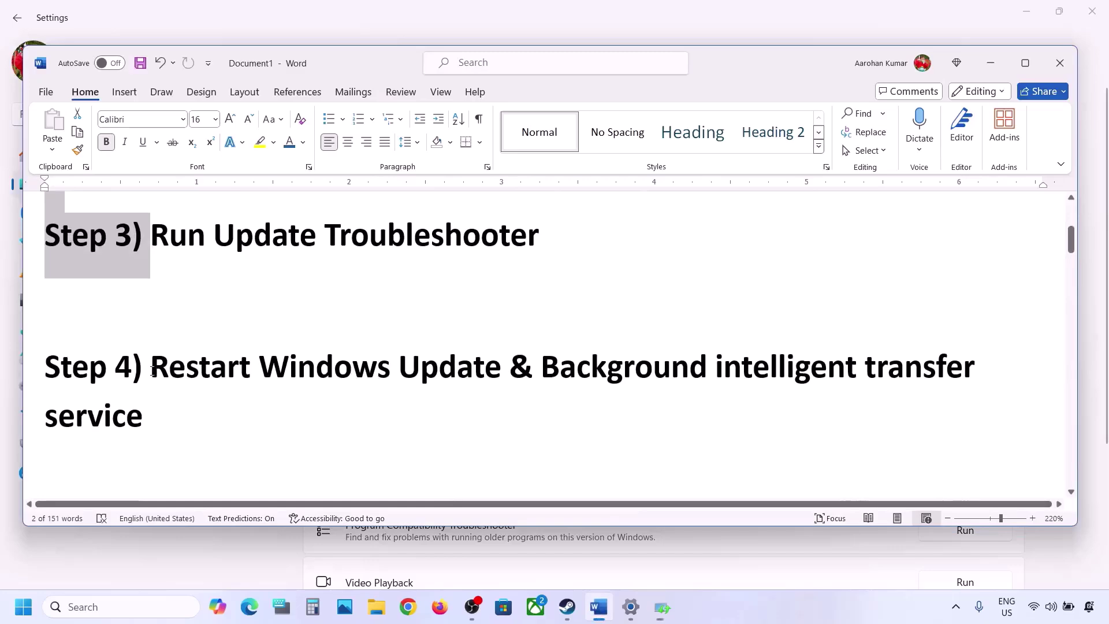
pyautogui.moveTo(152, 372); pyautogui.dragTo(861, 377)
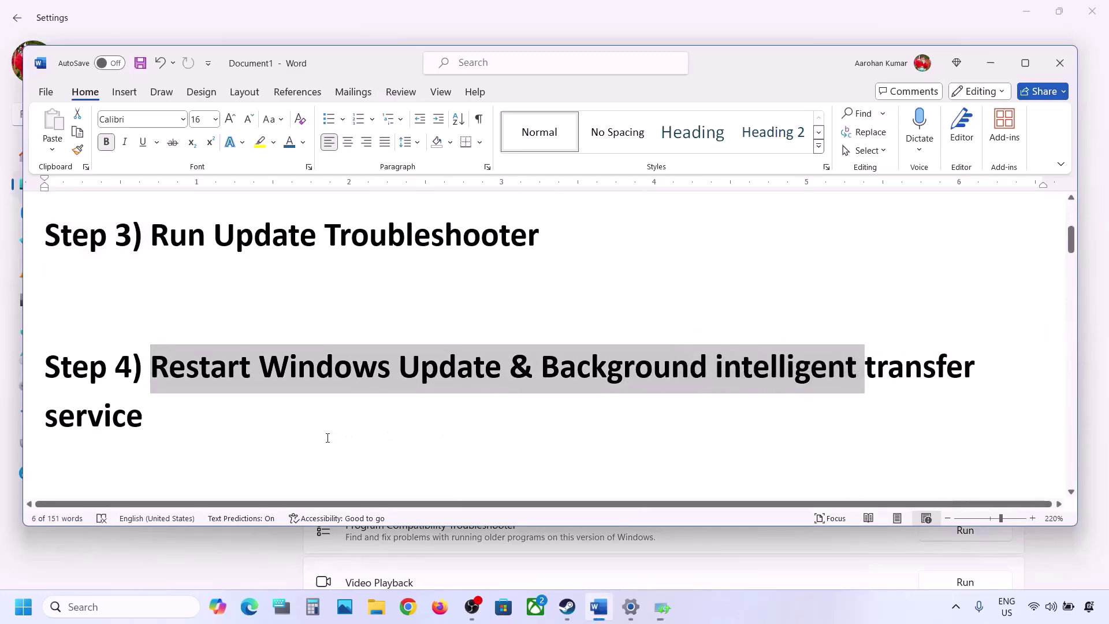
# Search Windows for "services" and open the Services console
pyautogui.click(128, 606)
pyautogui.write('services')
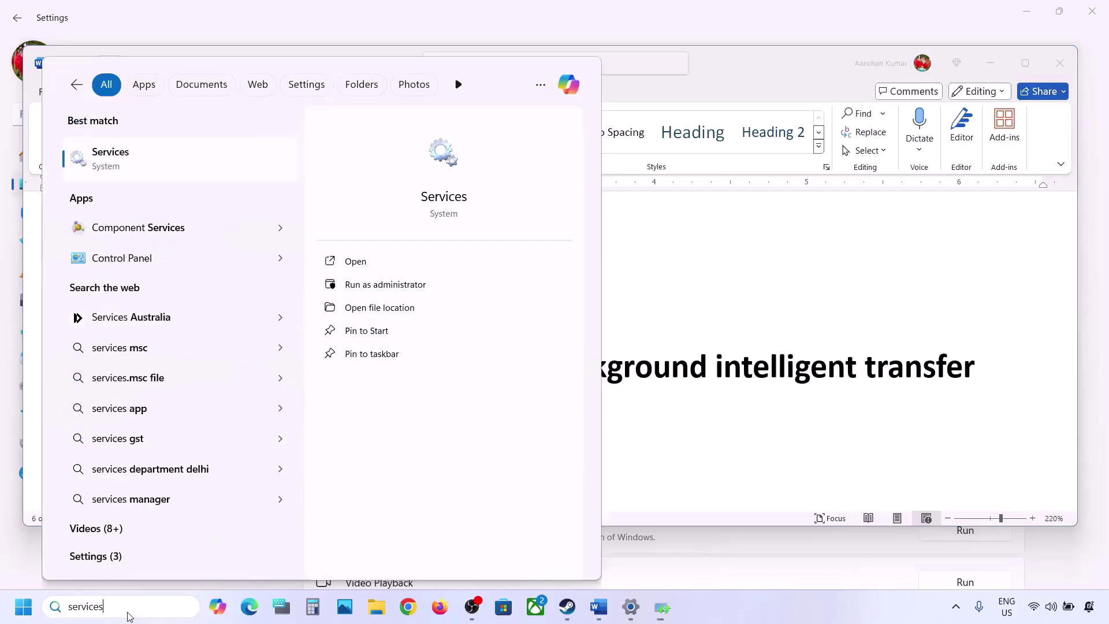
pyautogui.click(119, 152)
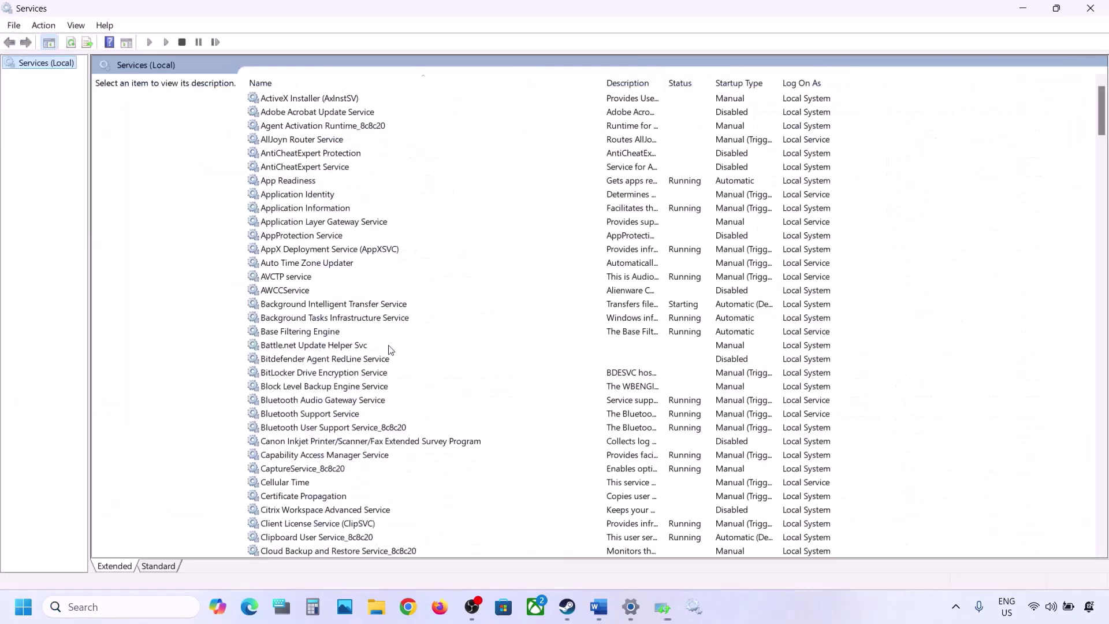
# Find the Windows Update service and set its startup type to Automatic in its properties
pyautogui.click(379, 386)
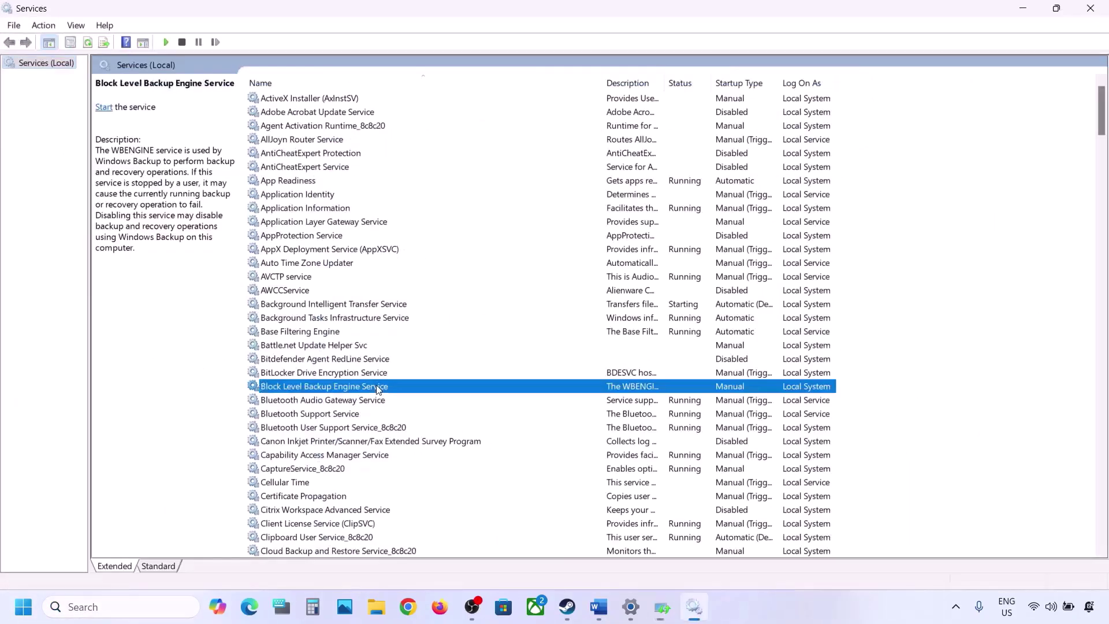
pyautogui.press('w')
pyautogui.scroll(-7, 378, 388)
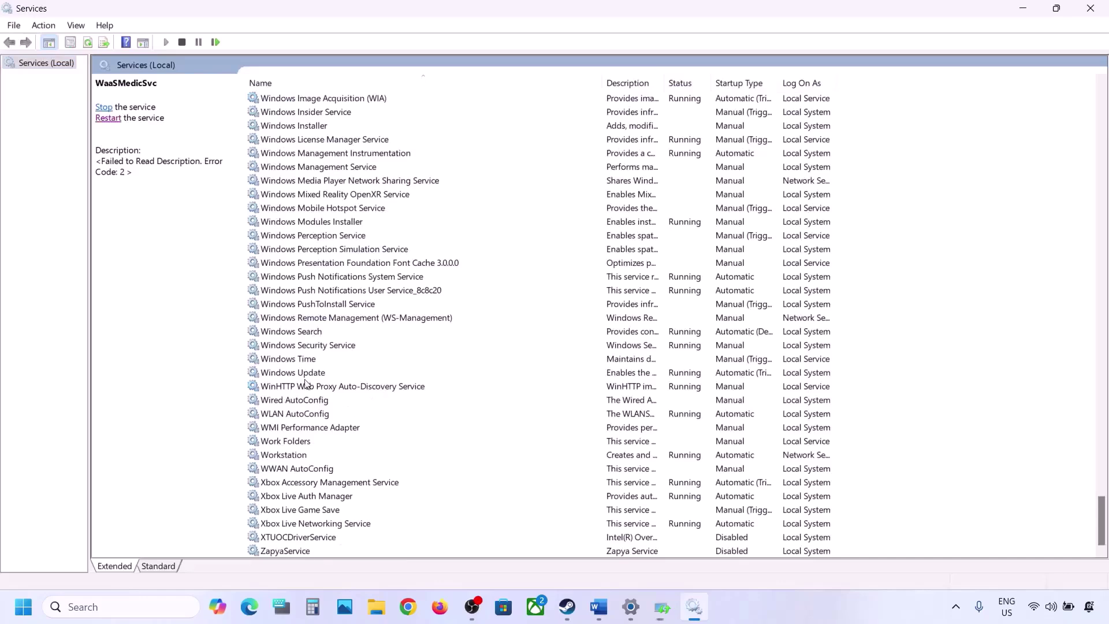
pyautogui.click(303, 375)
pyautogui.doubleClick(392, 376)
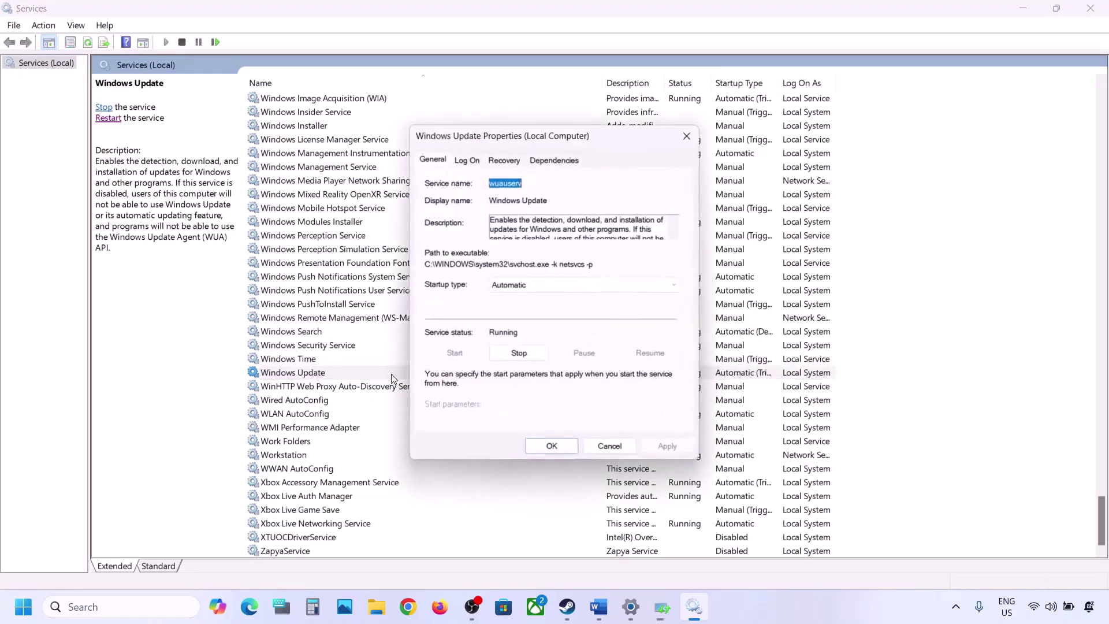
pyautogui.click(523, 286)
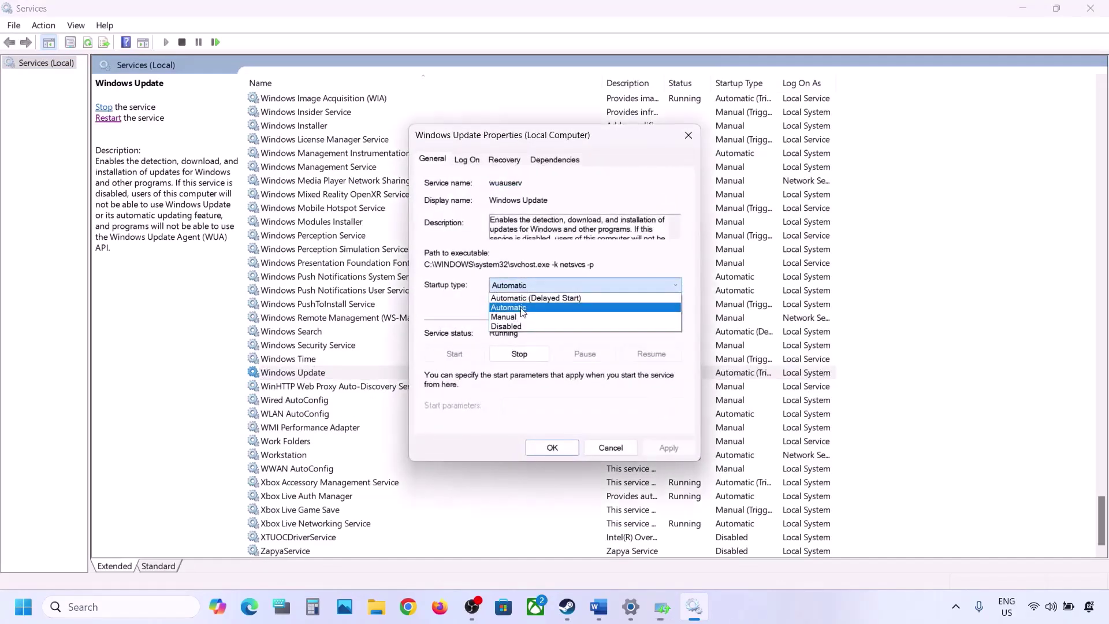
pyautogui.click(523, 312)
pyautogui.click(658, 443)
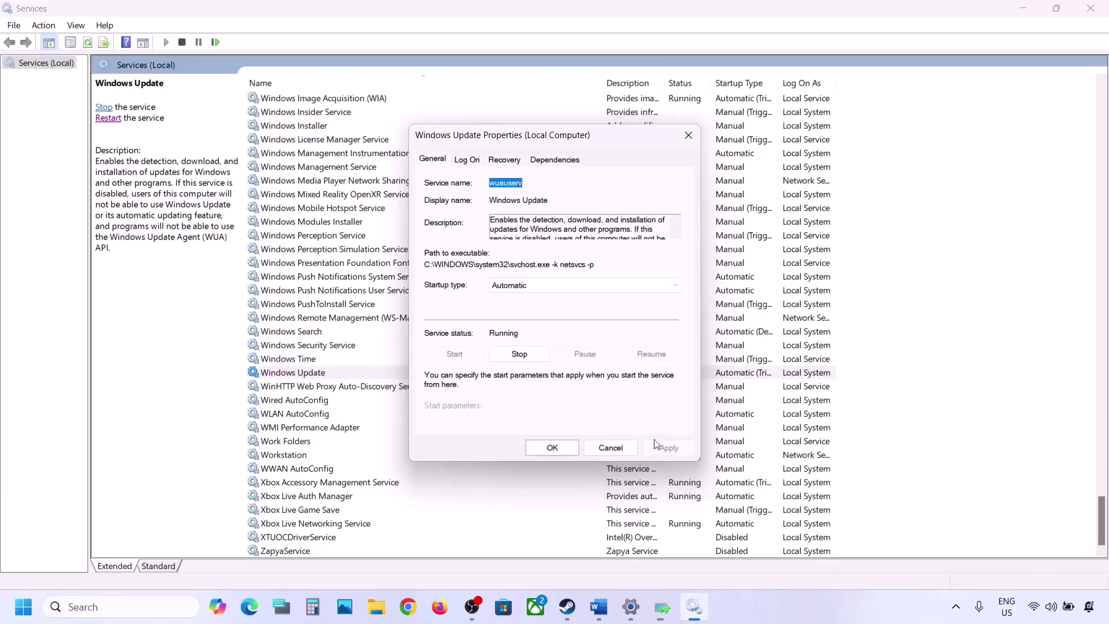
pyautogui.click(551, 448)
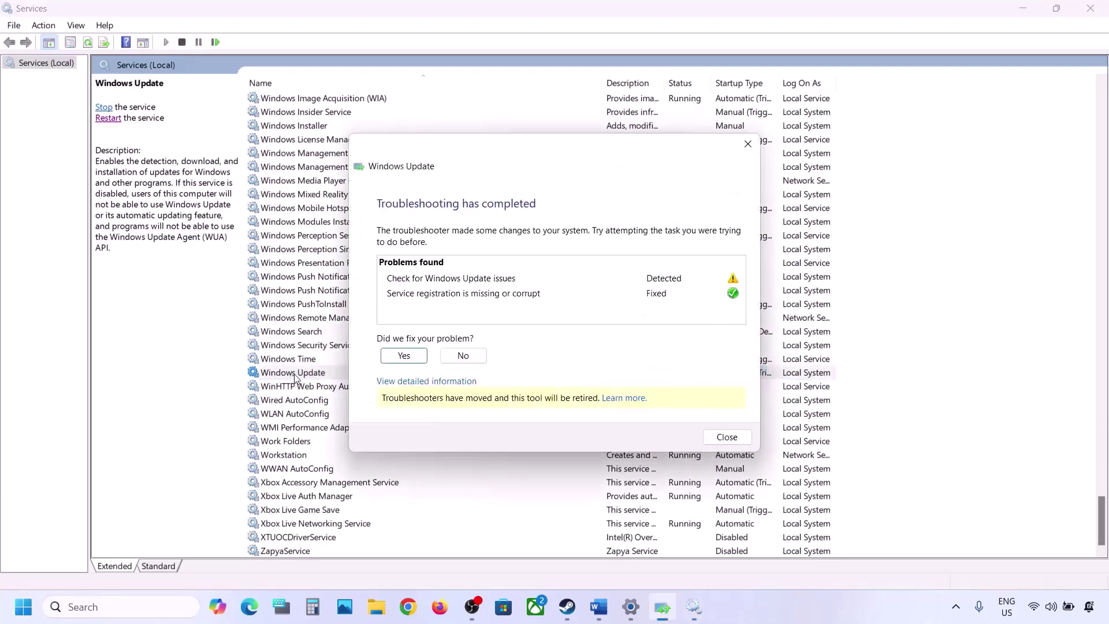
# Close the finished Windows Update troubleshooter and restart the Windows Update service
pyautogui.click(728, 436)
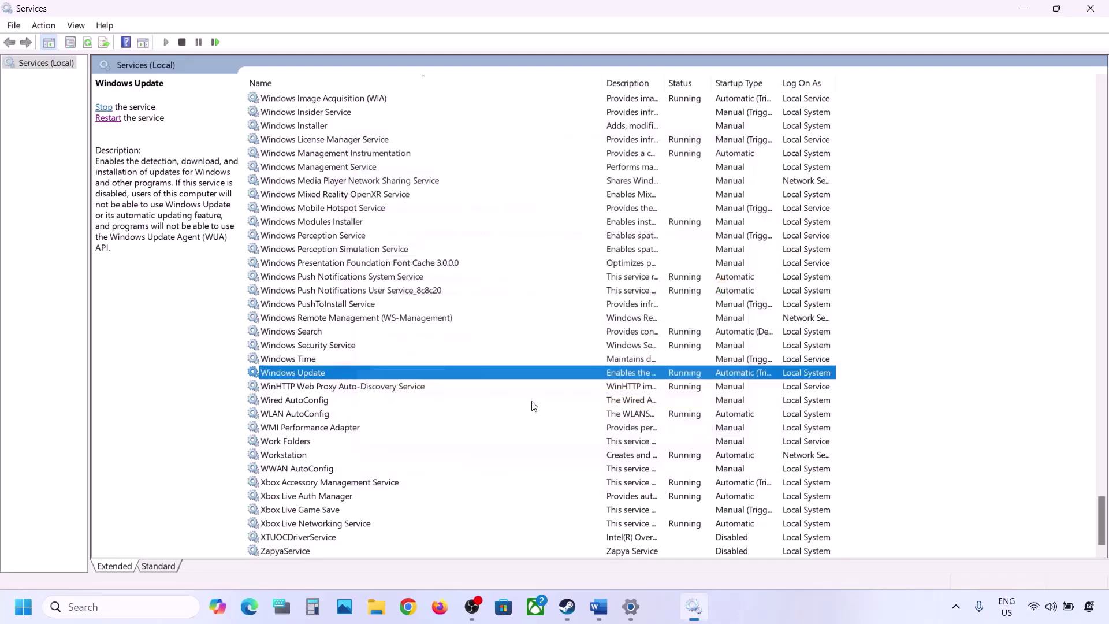
pyautogui.rightClick(305, 373)
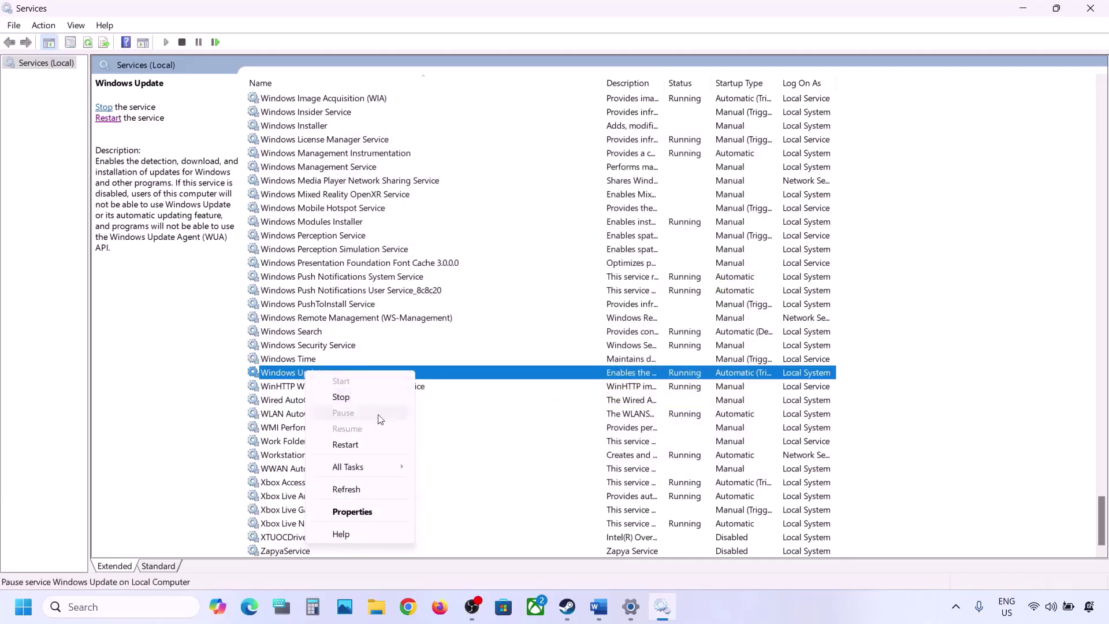
pyautogui.click(344, 444)
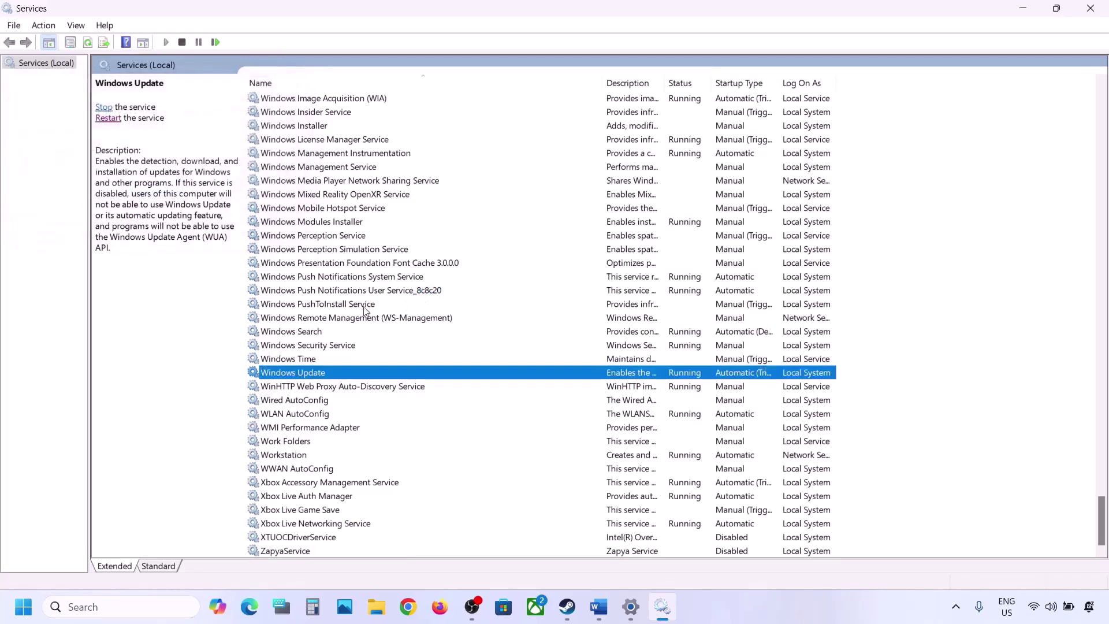
# Set the Background Intelligent Transfer Service's startup type to Automatic and restart the service
pyautogui.click(348, 310)
pyautogui.press('b')
pyautogui.scroll(5, 349, 306)
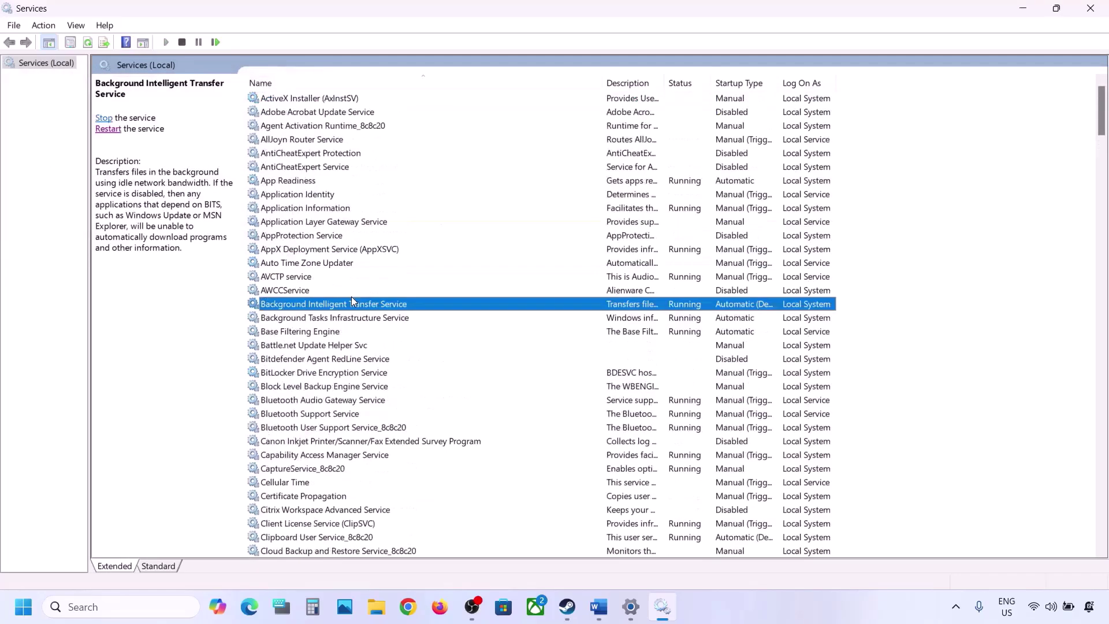
pyautogui.doubleClick(376, 306)
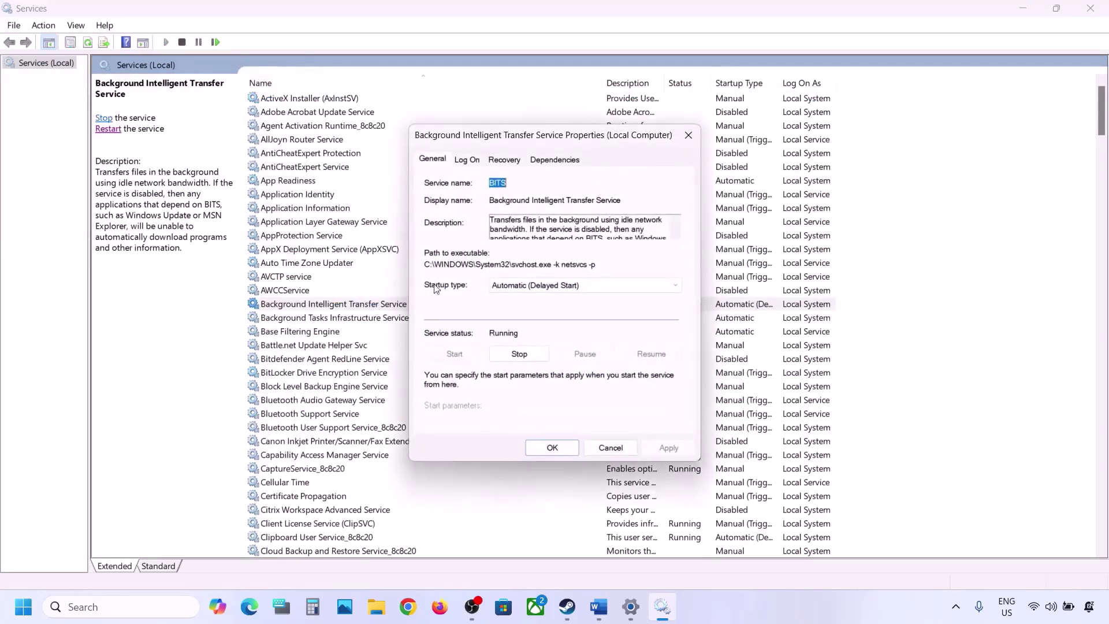
pyautogui.click(543, 287)
pyautogui.click(538, 306)
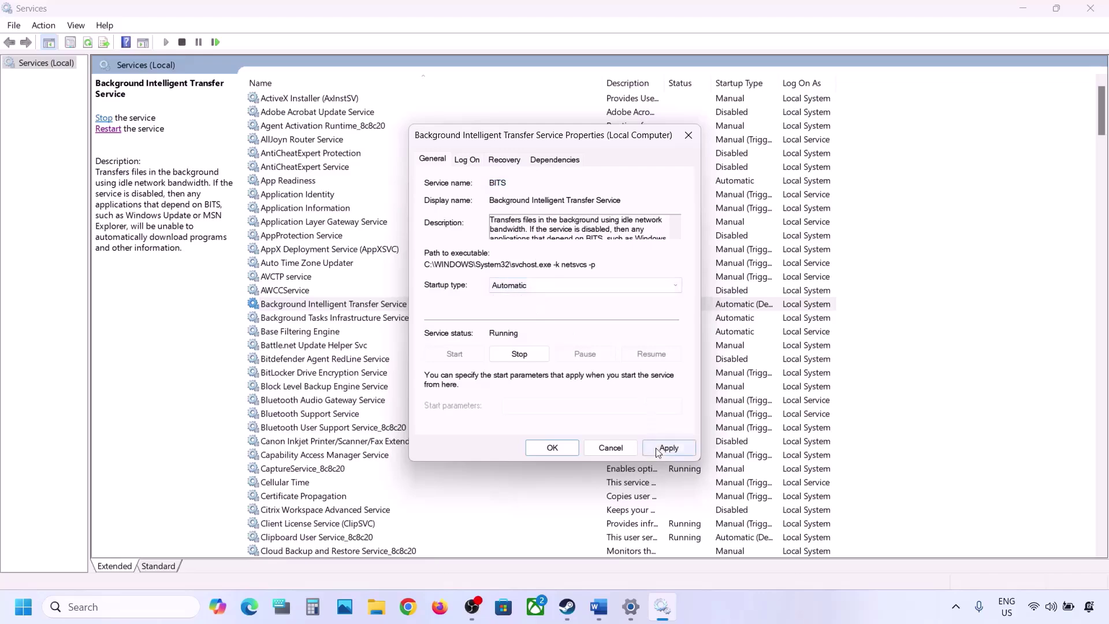
pyautogui.click(656, 448)
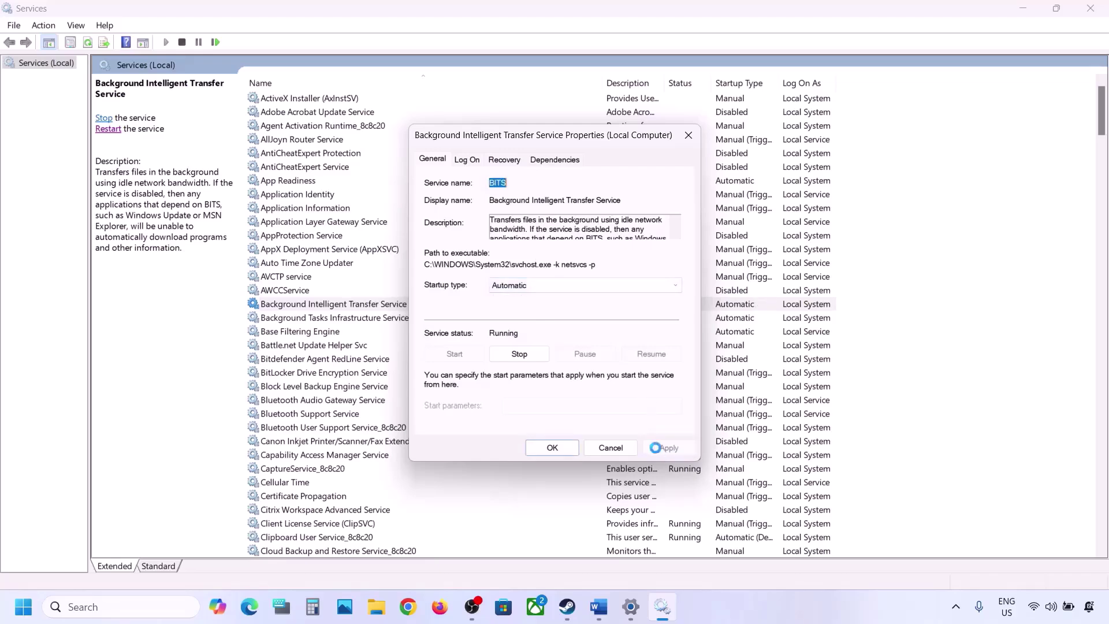
pyautogui.click(541, 448)
pyautogui.rightClick(354, 310)
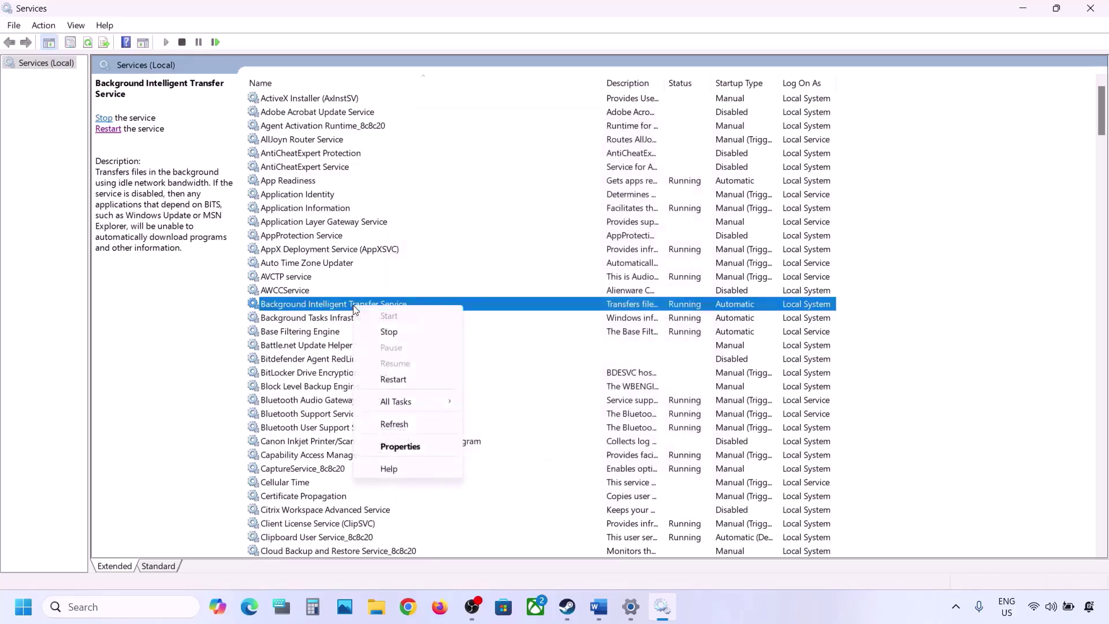
pyautogui.click(408, 384)
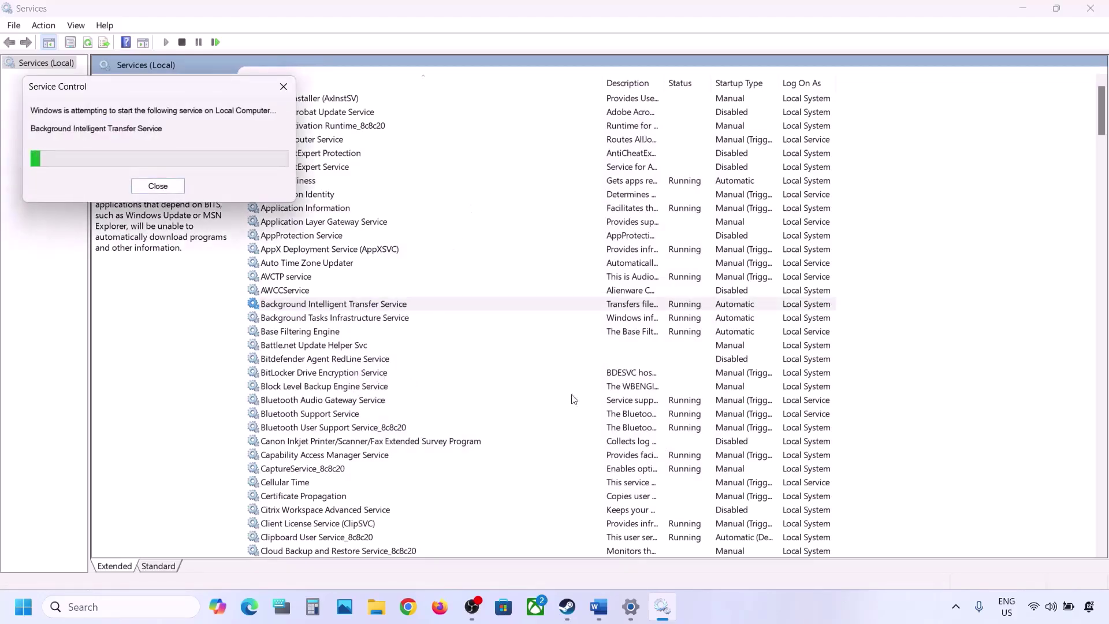
# Return to the Word notes and copy the Windows 11 software-download link listed under step 5
pyautogui.moveTo(601, 611)
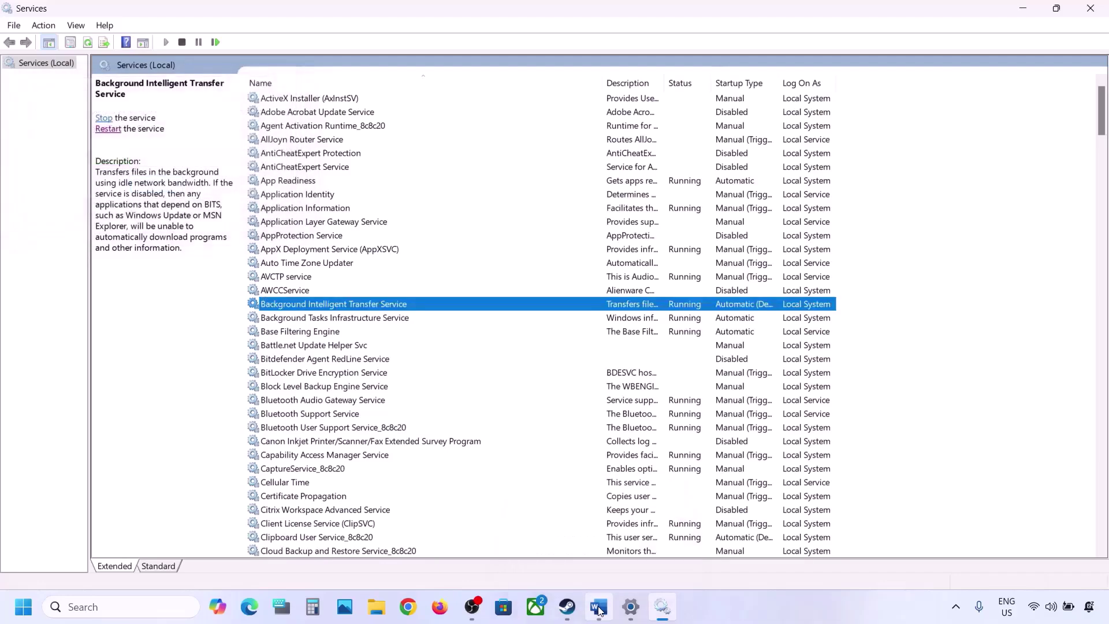
pyautogui.click(599, 607)
pyautogui.scroll(-2, 399, 450)
pyautogui.scroll(-1, 399, 450)
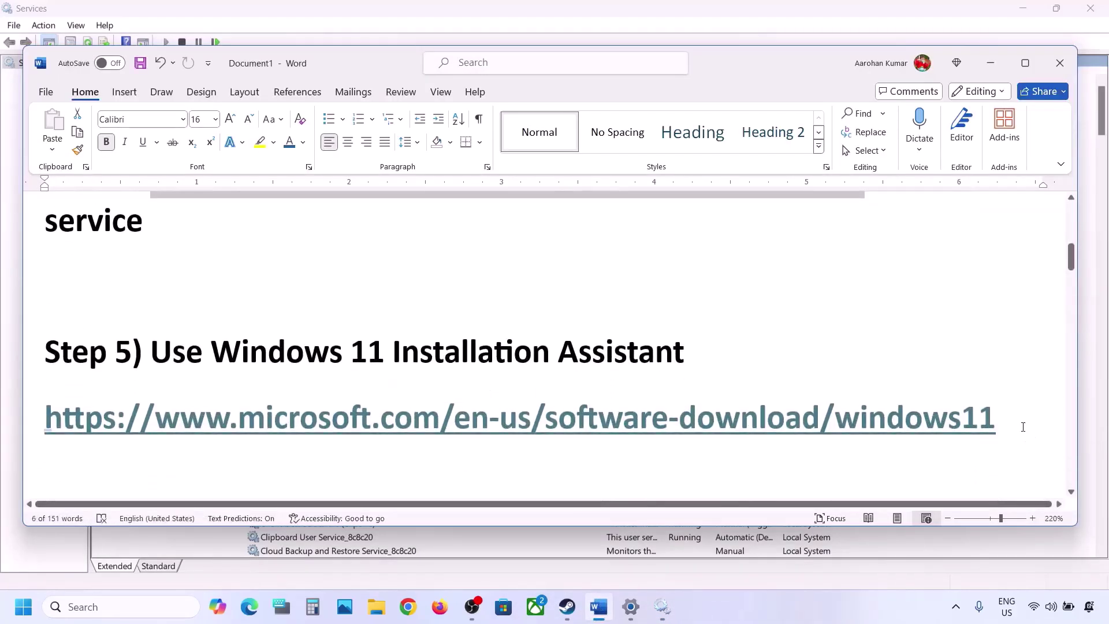
pyautogui.moveTo(1015, 426); pyautogui.dragTo(92, 437)
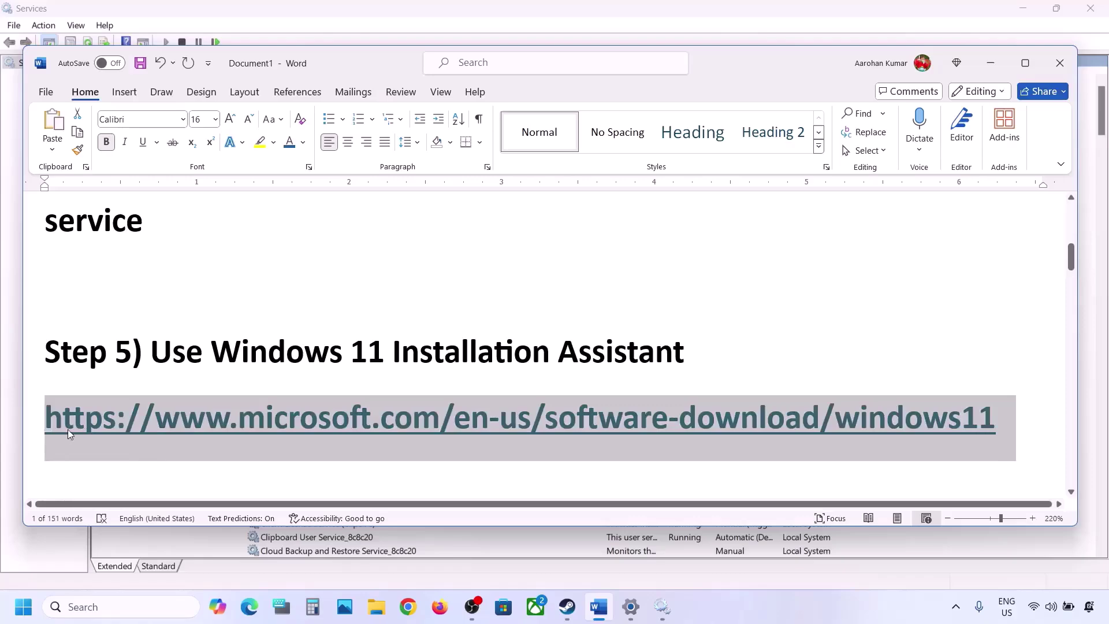
pyautogui.rightClick(227, 407)
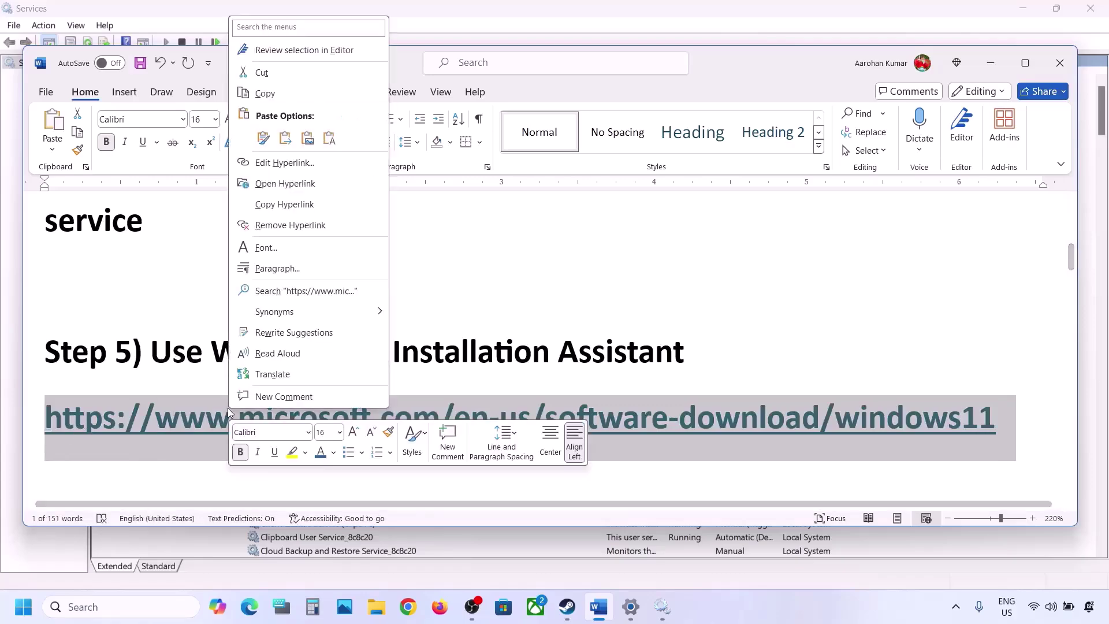
pyautogui.click(268, 97)
# Switch to Chrome and load the copied microsoft.com/en-us/software-download/windows11 address
pyautogui.click(407, 598)
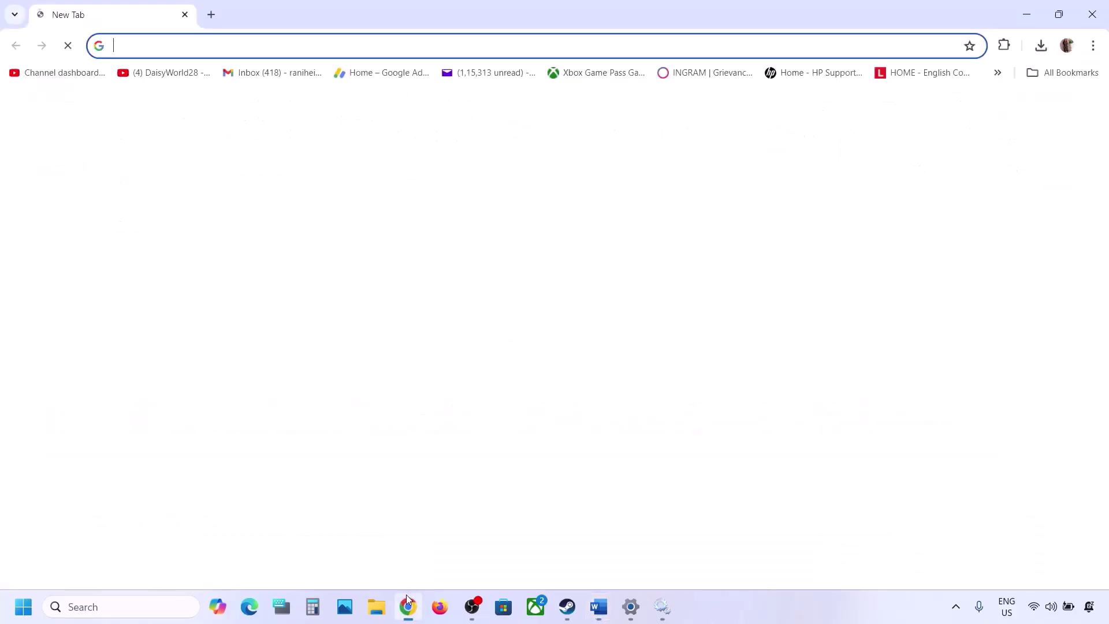
pyautogui.hotkey('ctrl', 'v')
pyautogui.press('Return')
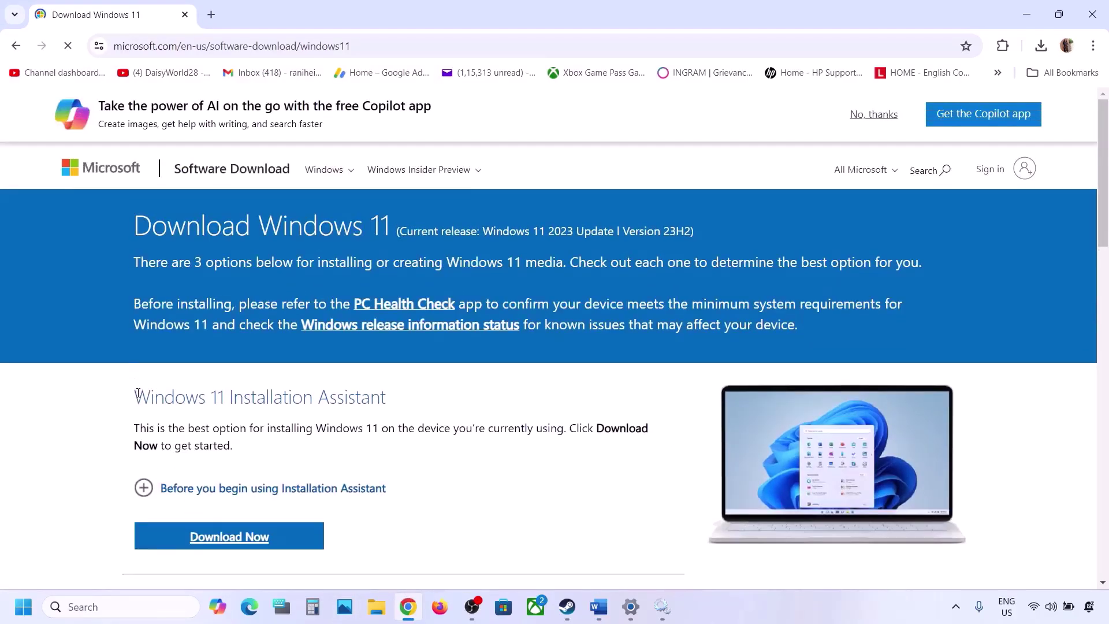
# Find the Windows 11 Installation Assistant section on the page and download the assistant
pyautogui.moveTo(138, 394); pyautogui.dragTo(427, 394)
pyautogui.scroll(-3, 428, 395)
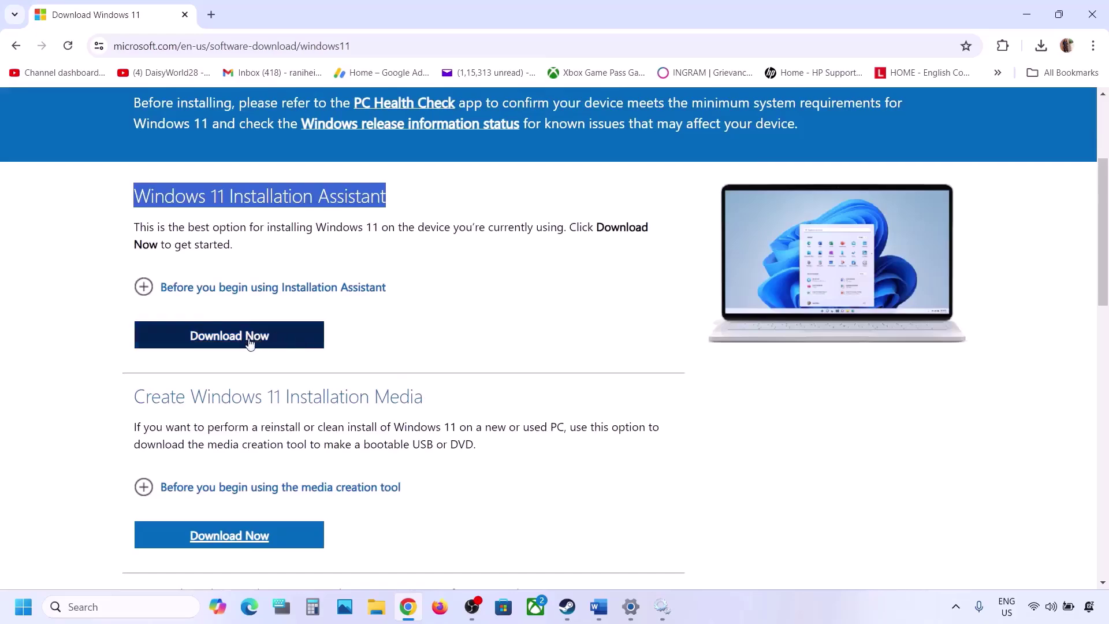
pyautogui.click(250, 343)
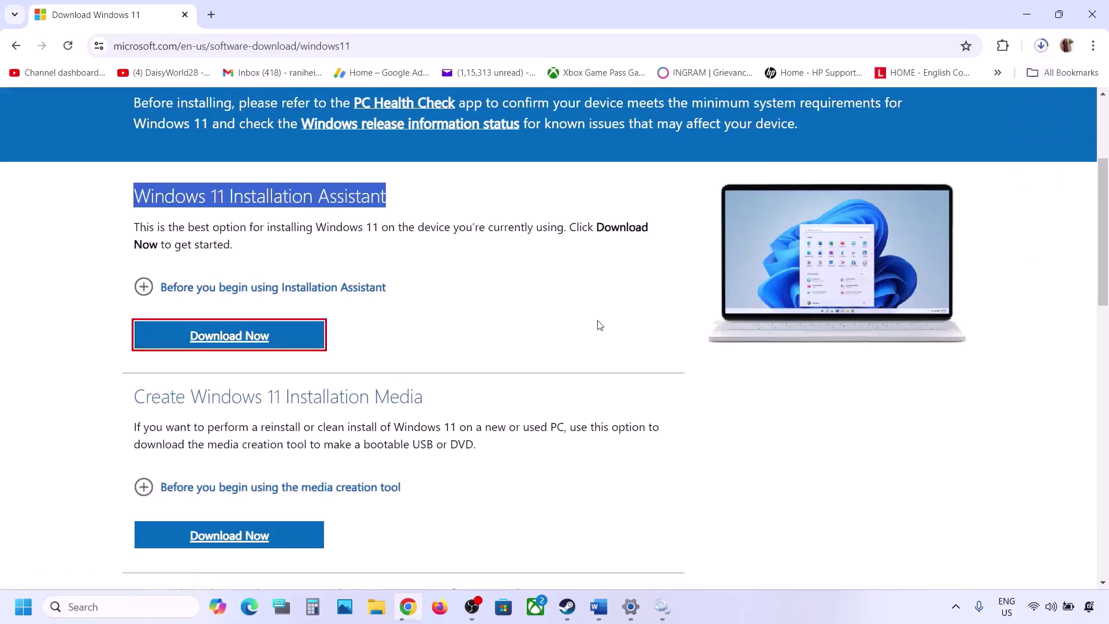
pyautogui.click(924, 87)
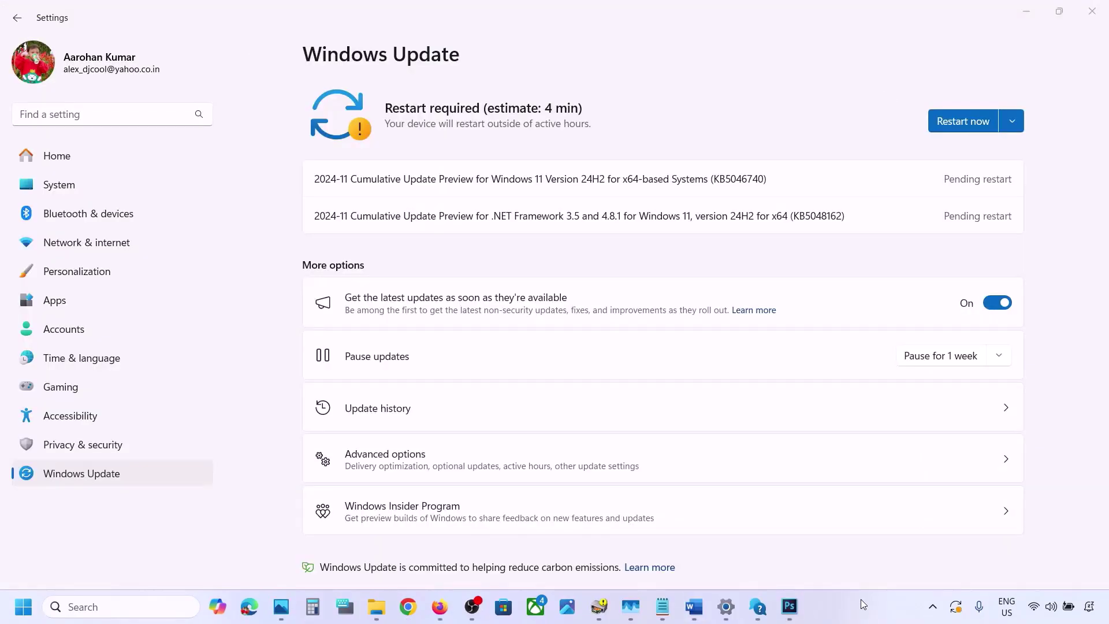
# Copy the Microsoft Update Catalog link from the Word notes and load it in Chrome
pyautogui.click(694, 606)
pyautogui.moveTo(837, 381); pyautogui.dragTo(134, 373)
pyautogui.rightClick(135, 373)
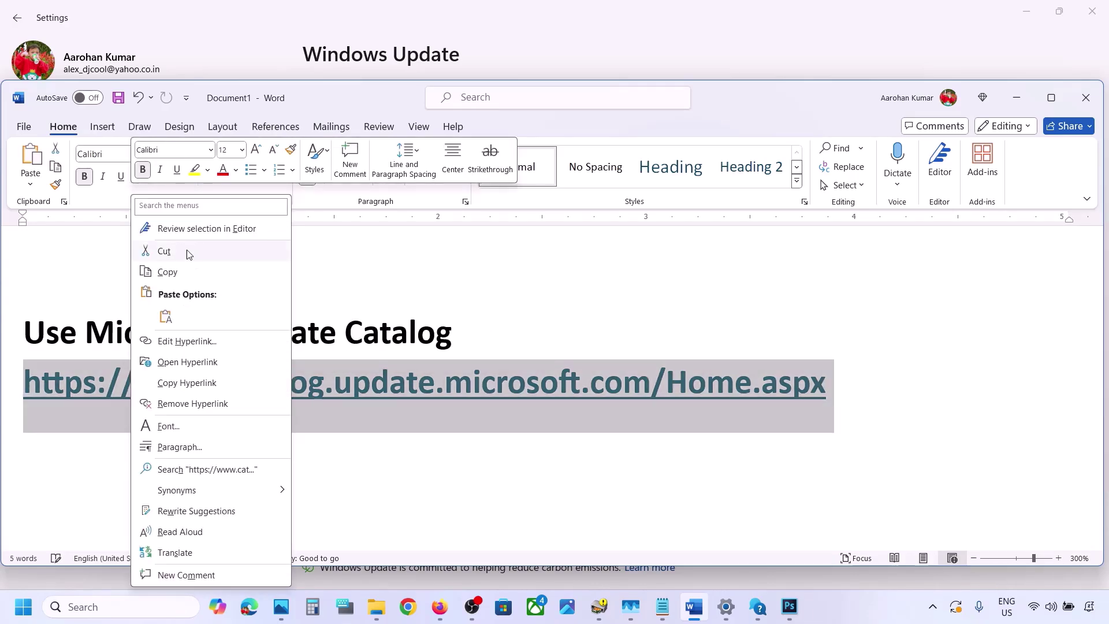
pyautogui.click(183, 274)
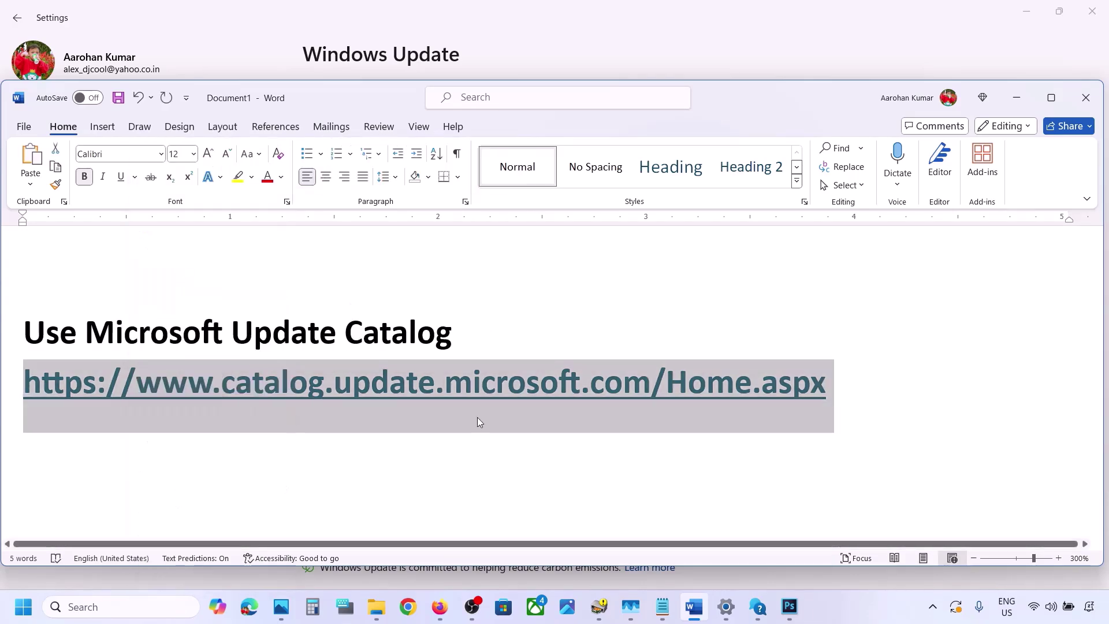
pyautogui.click(408, 608)
pyautogui.hotkey('ctrl', 'v')
pyautogui.press('Return')
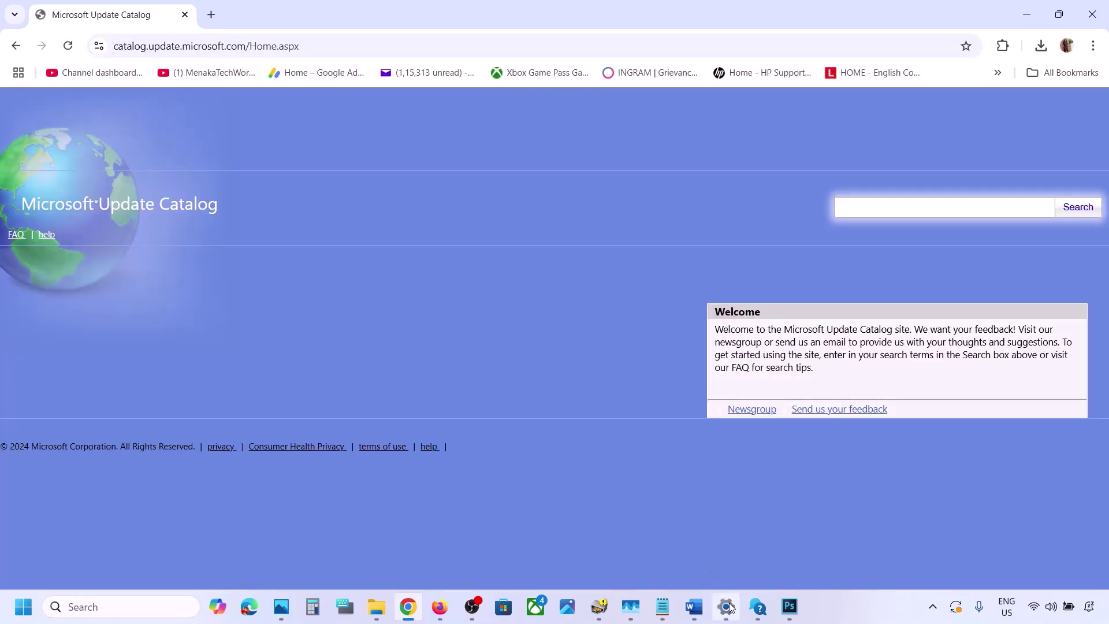
# Copy the KB number of the Windows 11 24H2 cumulative update from Windows Update in Settings and search the Update Catalog for KB5046740
pyautogui.click(727, 606)
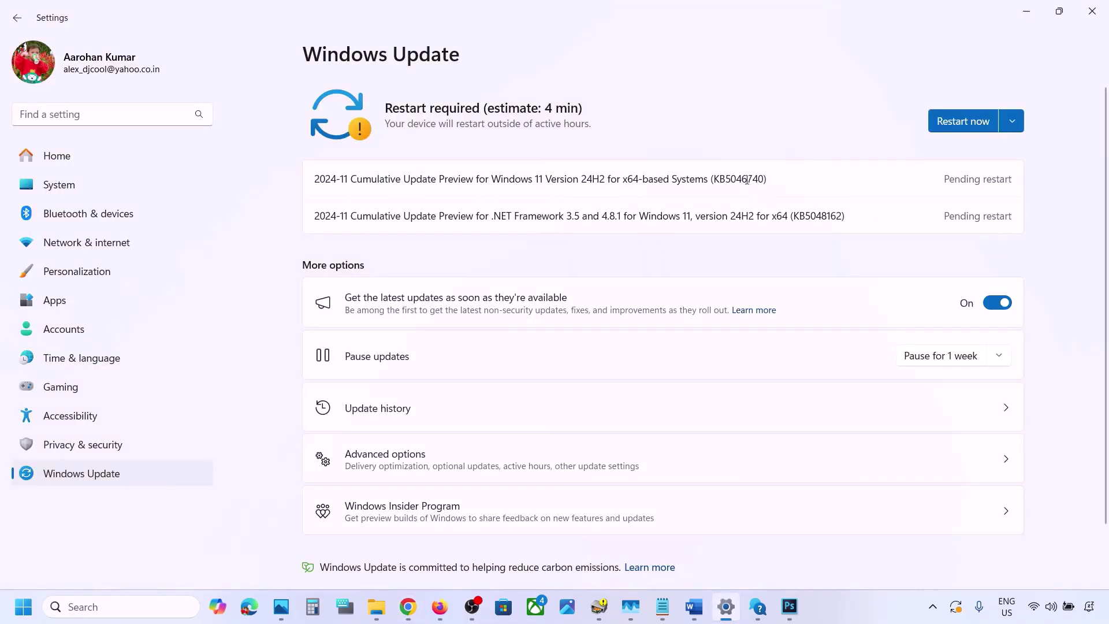
pyautogui.doubleClick(747, 180)
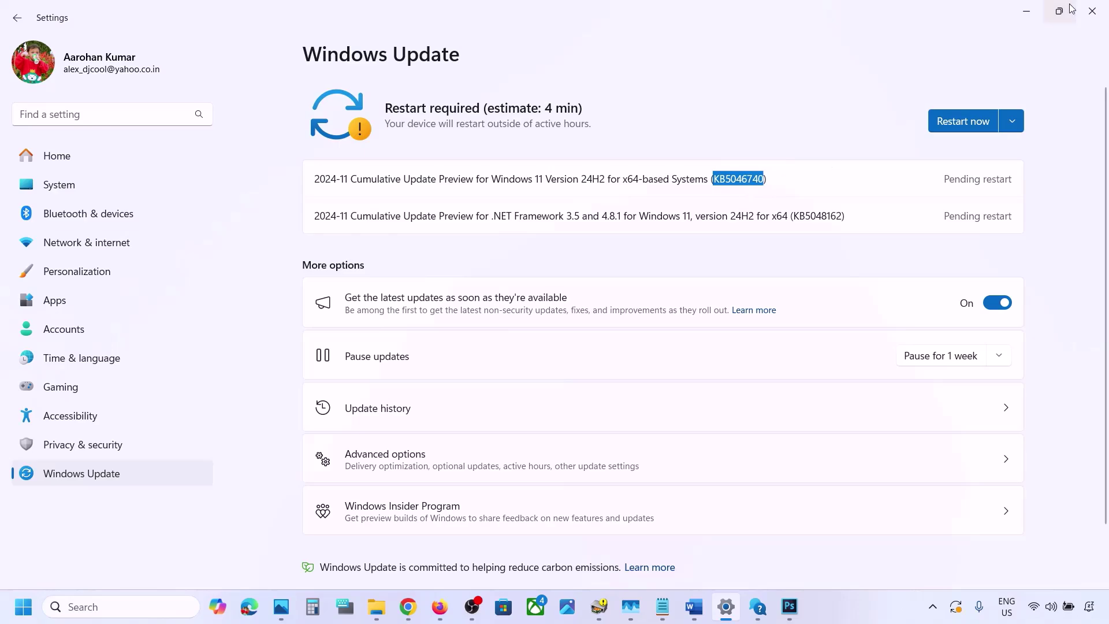
pyautogui.click(1027, 12)
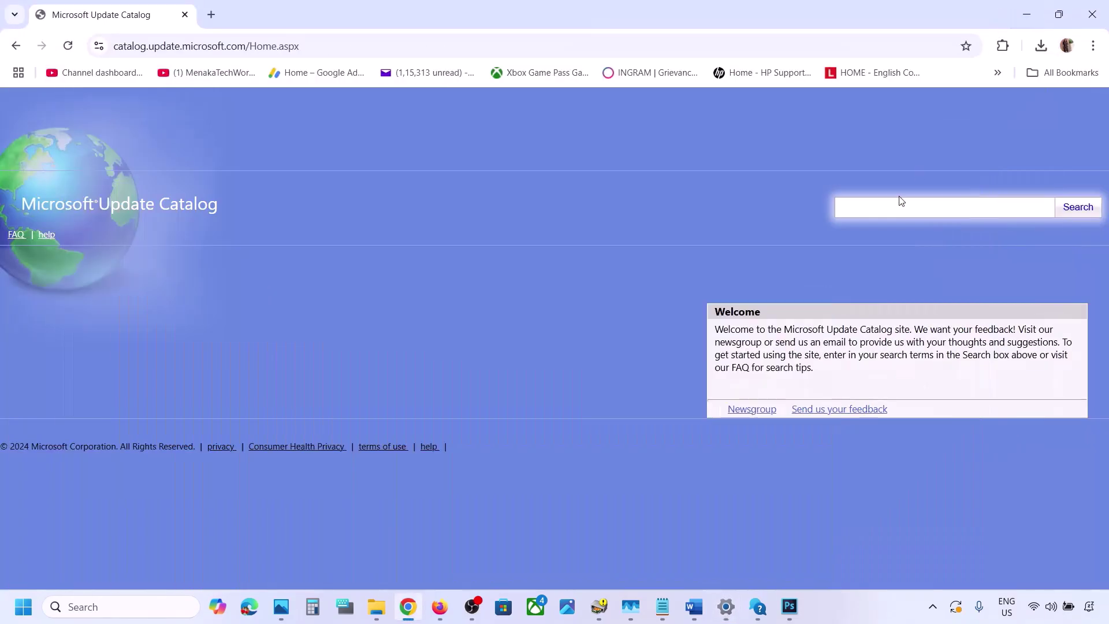
pyautogui.hotkey('ctrl', 'v')
pyautogui.click(1067, 209)
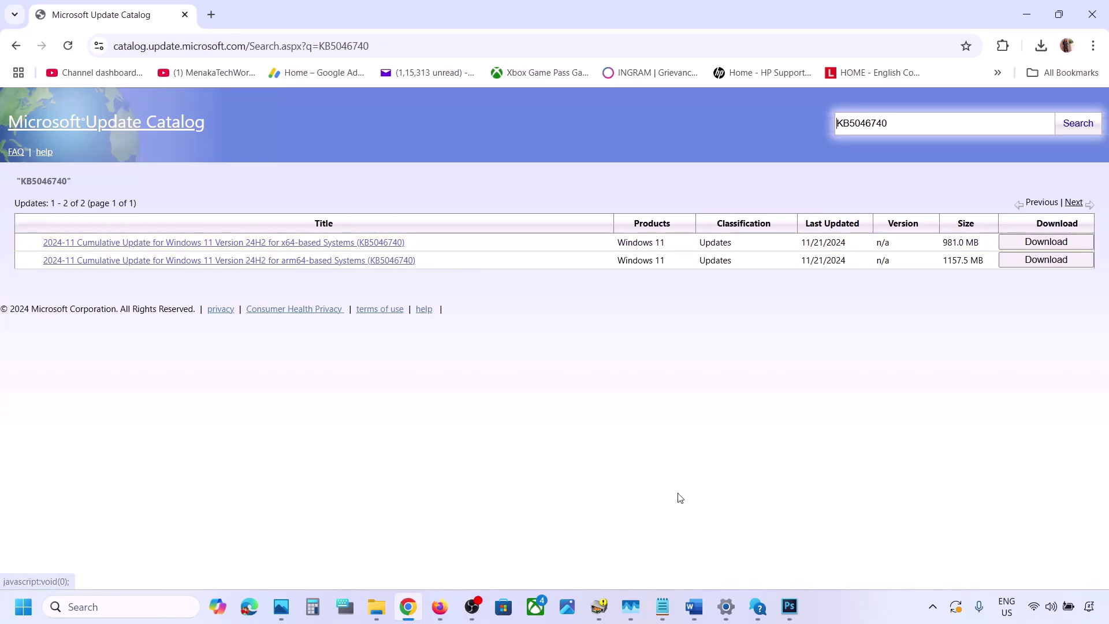
# Check the processor architecture under System type on the Settings About page, then return to the catalog results in Chrome
pyautogui.click(726, 607)
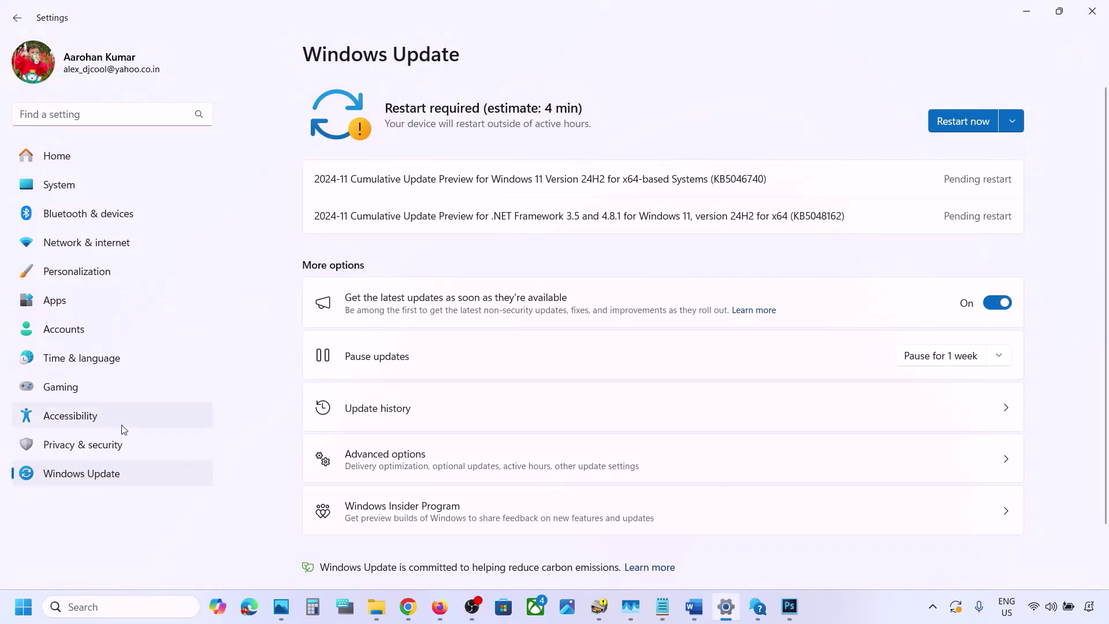
pyautogui.click(65, 188)
pyautogui.scroll(-10, 470, 309)
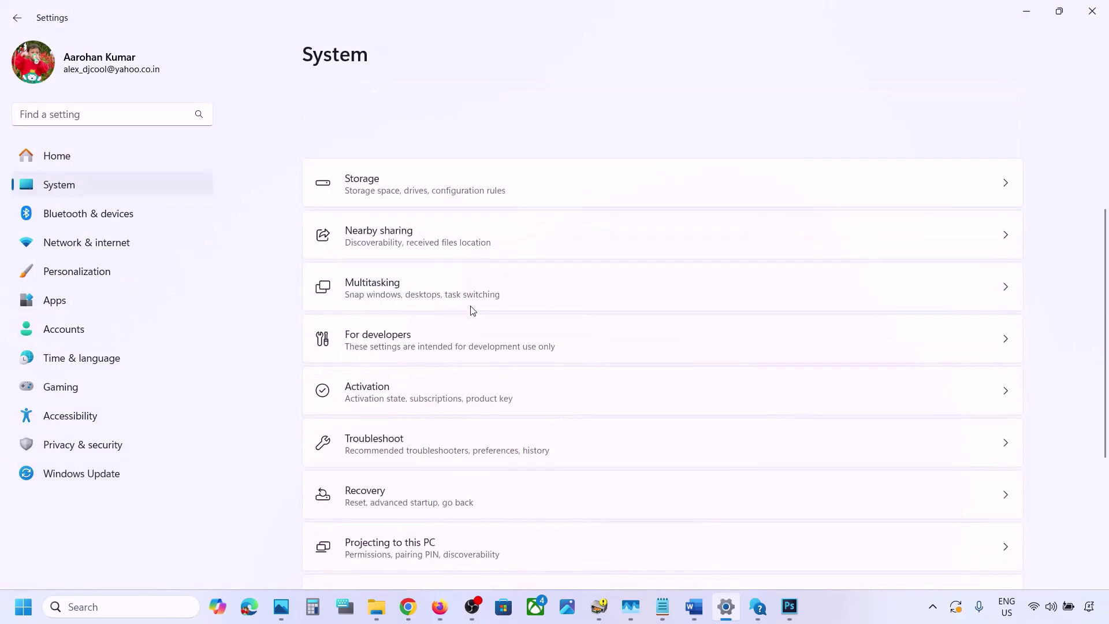
pyautogui.scroll(1, 439, 531)
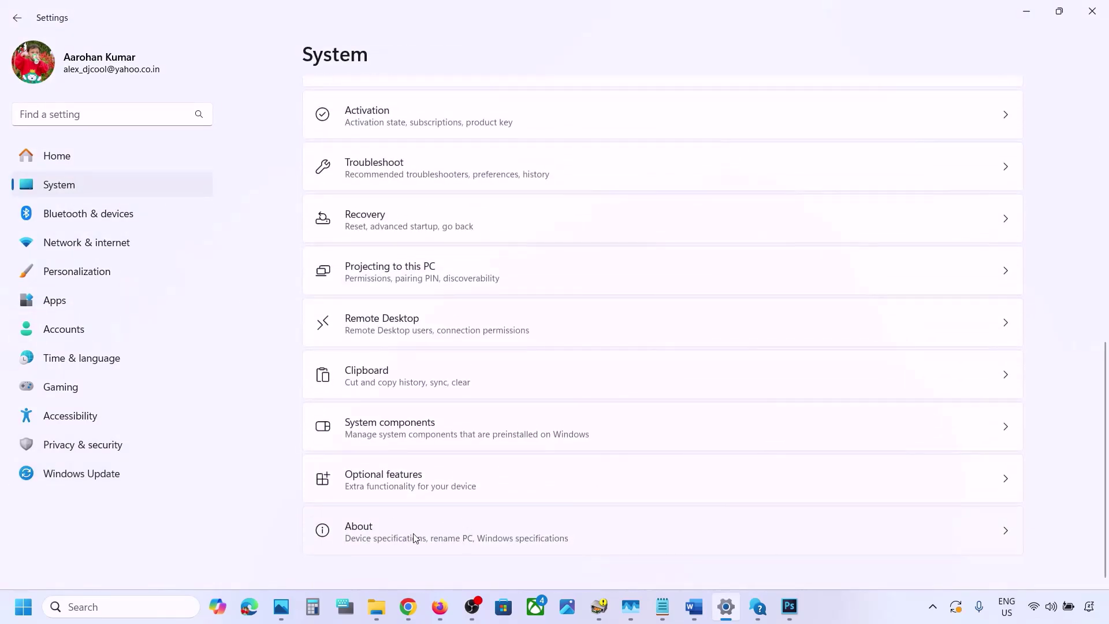
pyautogui.click(414, 538)
pyautogui.moveTo(539, 287); pyautogui.dragTo(661, 281)
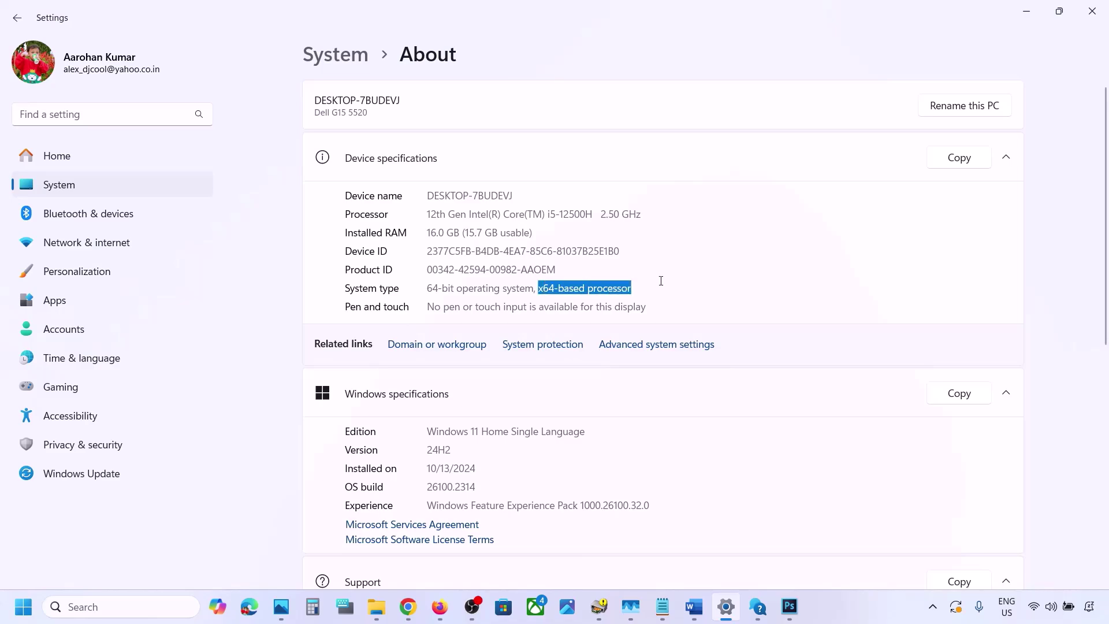
pyautogui.click(1027, 15)
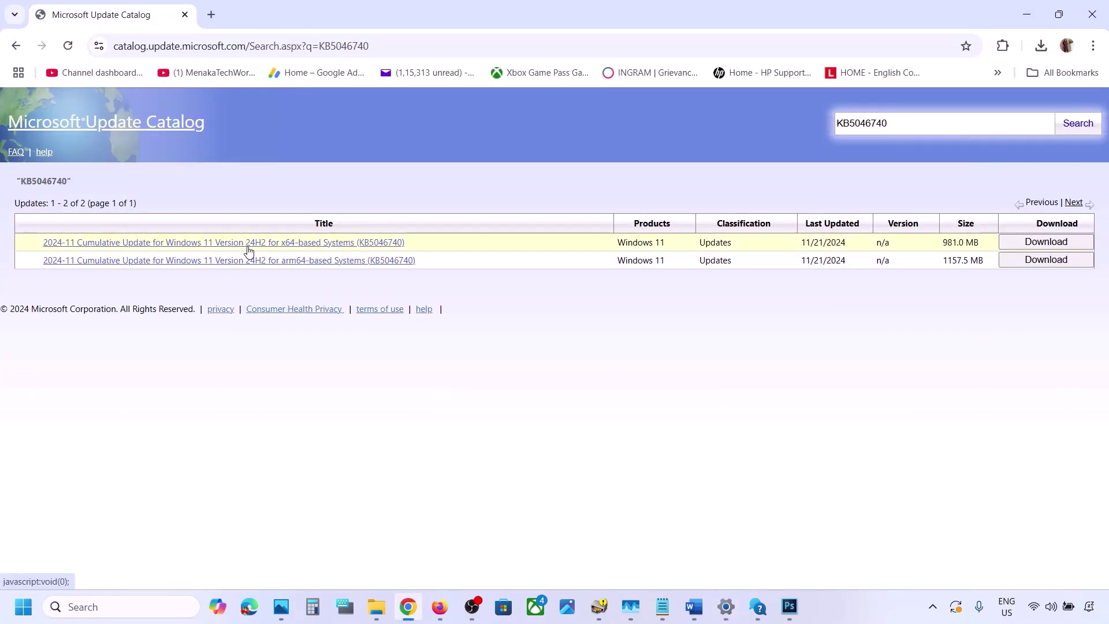
# Download the windows11.0-kb5046740-x64 .msu file for the x64-based systems update and check the download's progress
pyautogui.click(1046, 244)
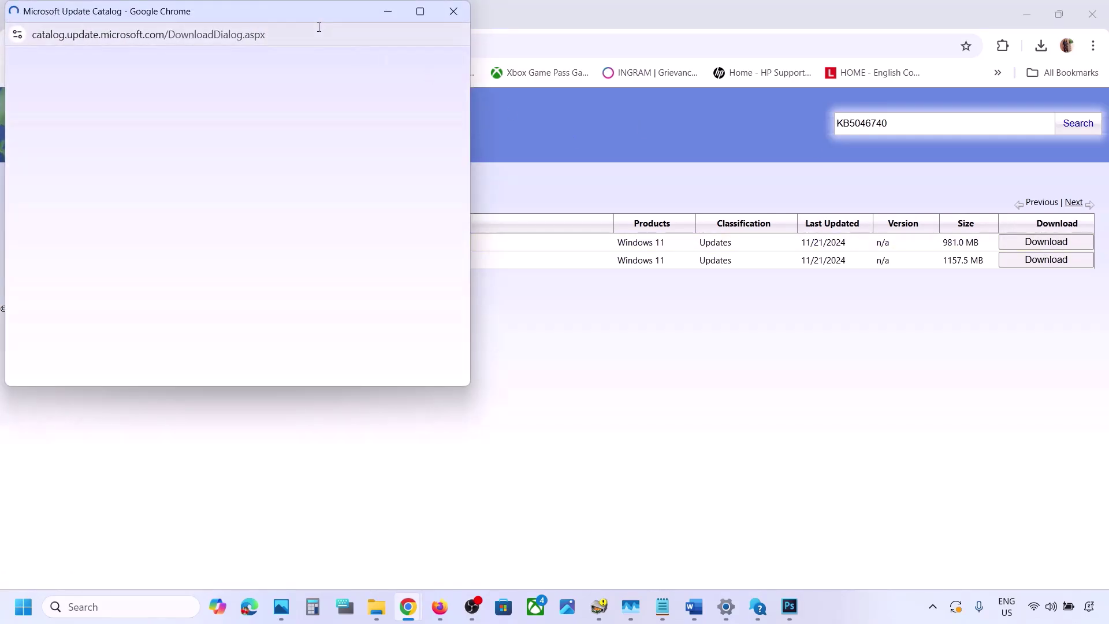
pyautogui.moveTo(303, 10); pyautogui.dragTo(664, 154)
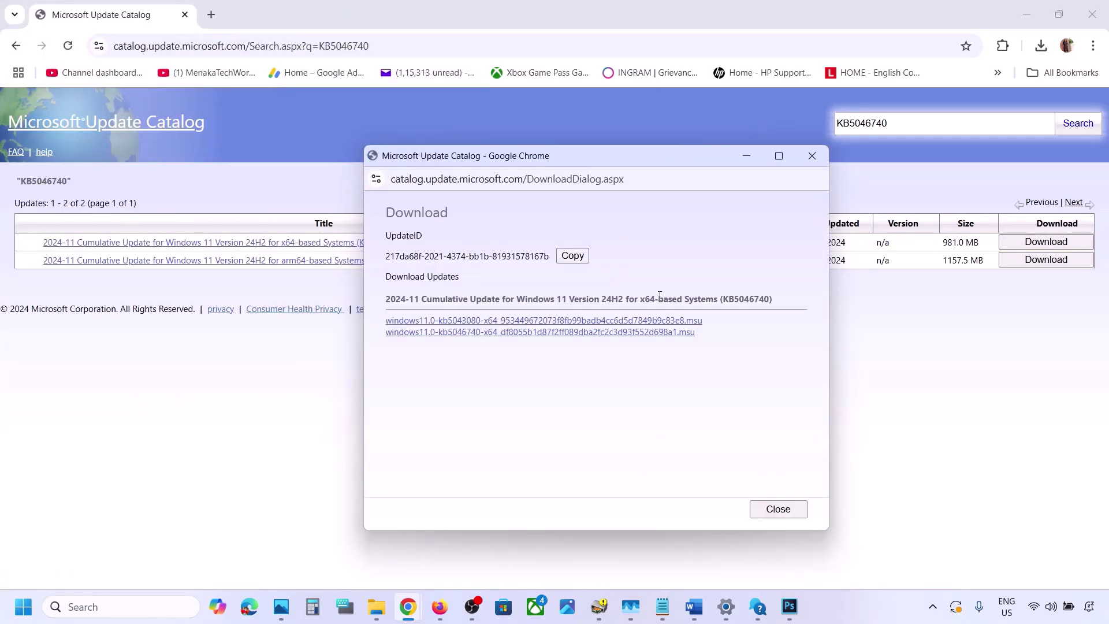
pyautogui.click(492, 339)
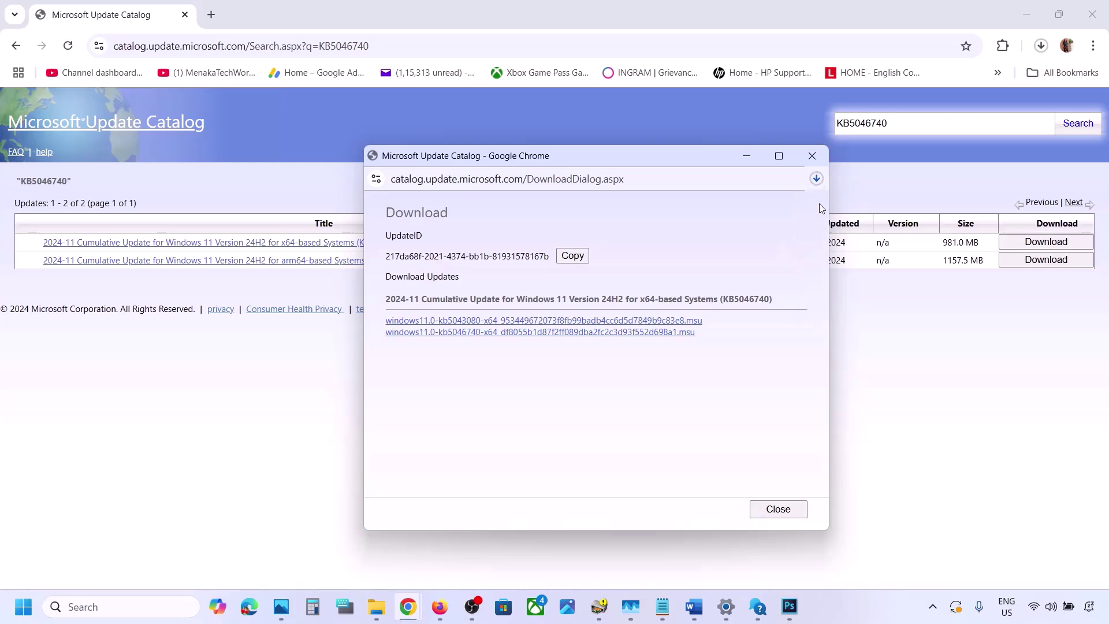
pyautogui.click(817, 179)
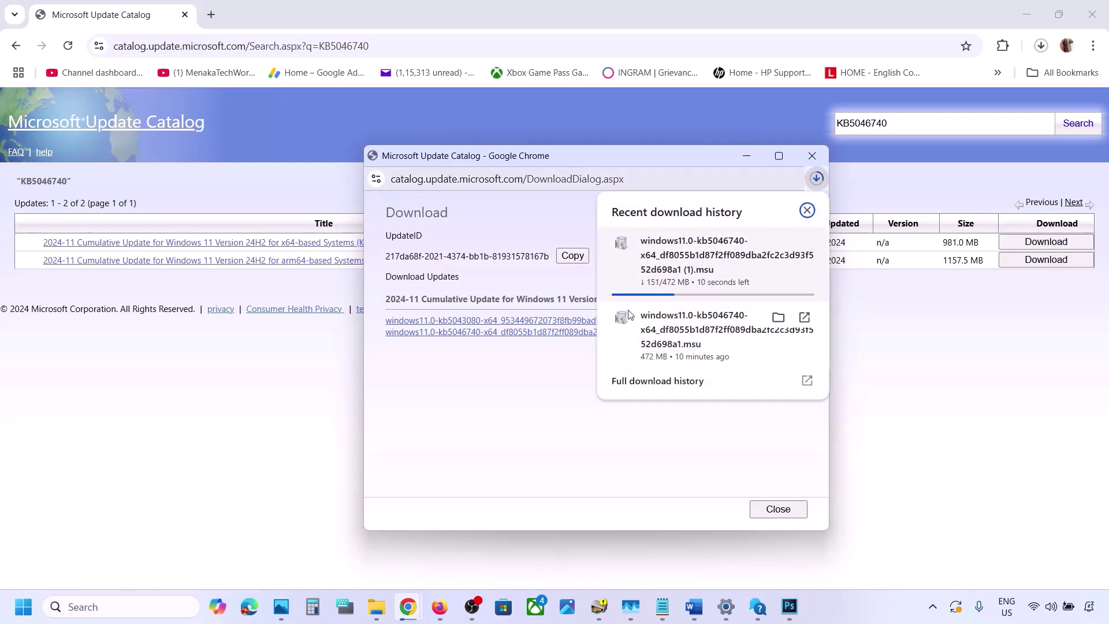
pyautogui.click(555, 383)
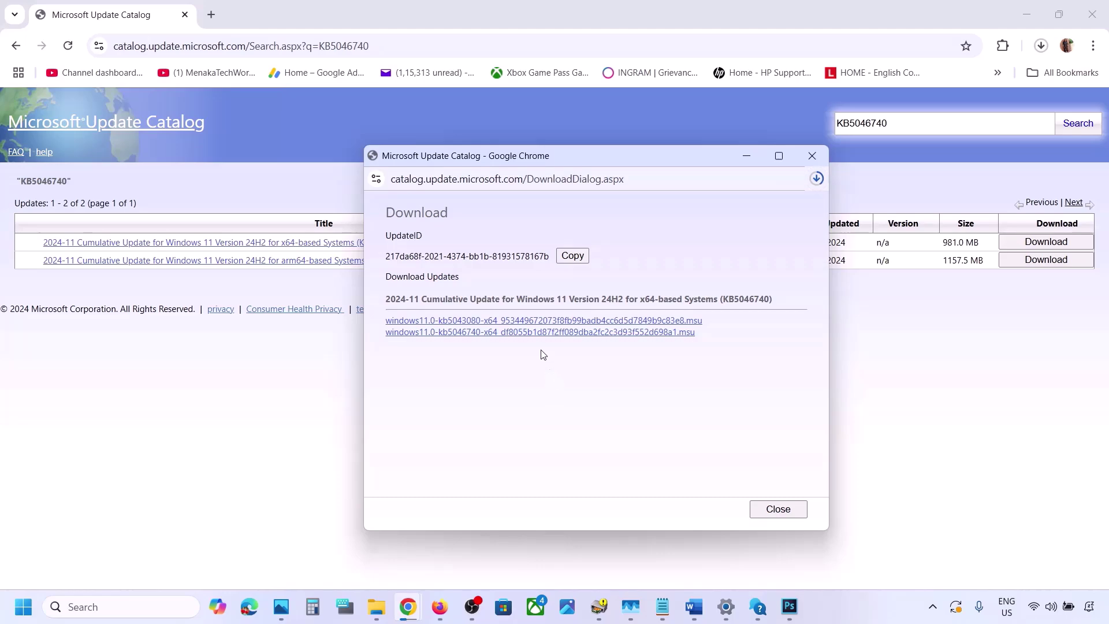
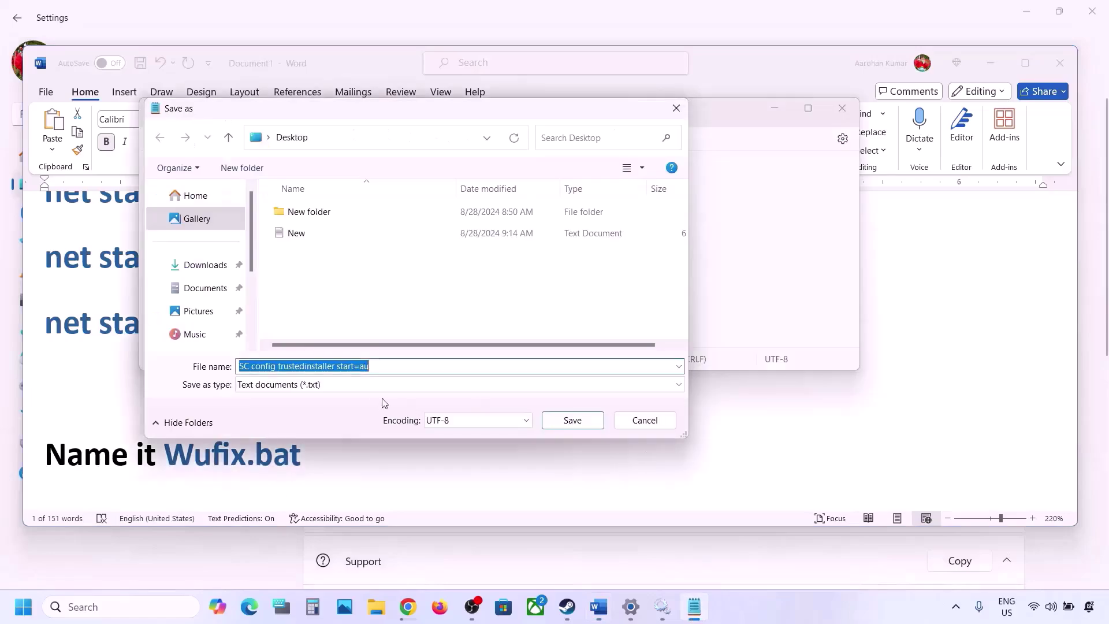
# Save the Notepad script to the Desktop as Wufix.bat with the file type All files, and close Notepad
pyautogui.write('Wufix.bat')
pyautogui.doubleClick(297, 367)
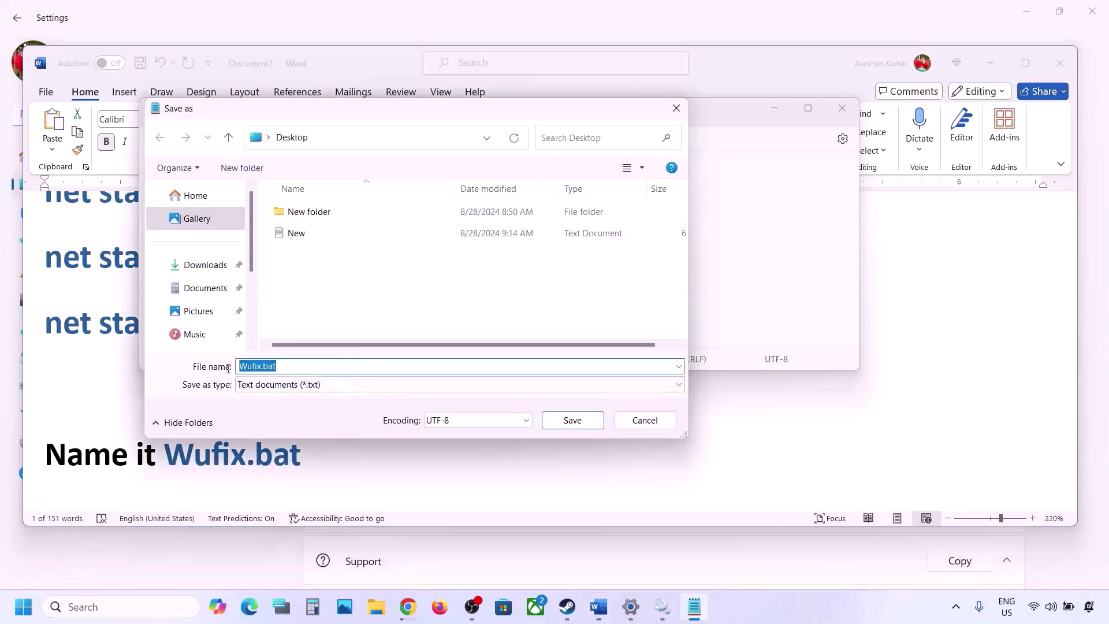
pyautogui.click(258, 384)
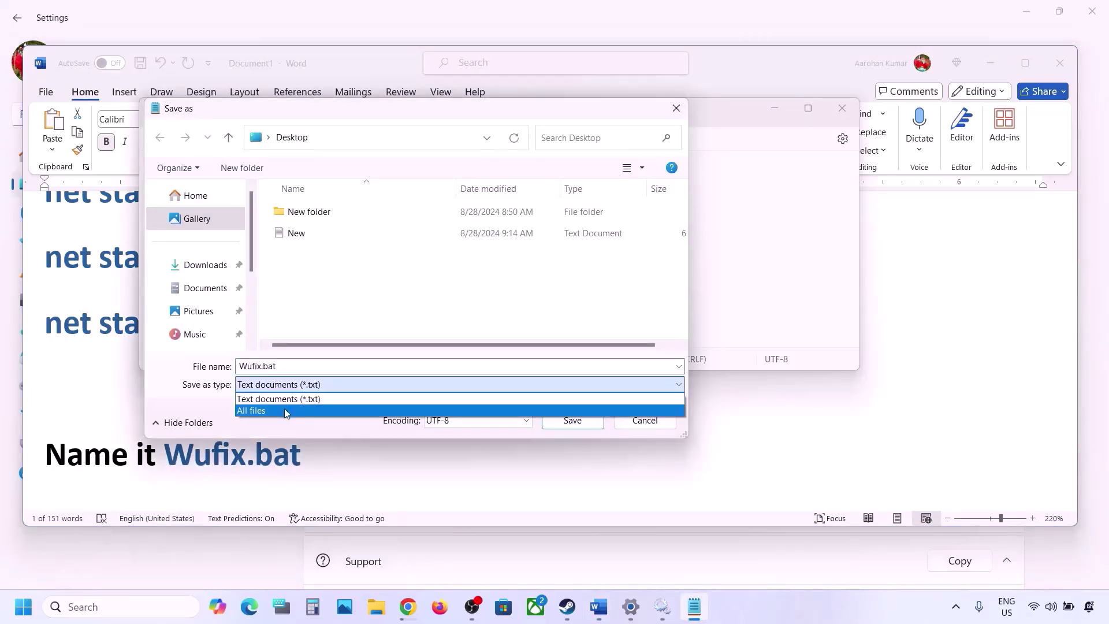
pyautogui.click(285, 408)
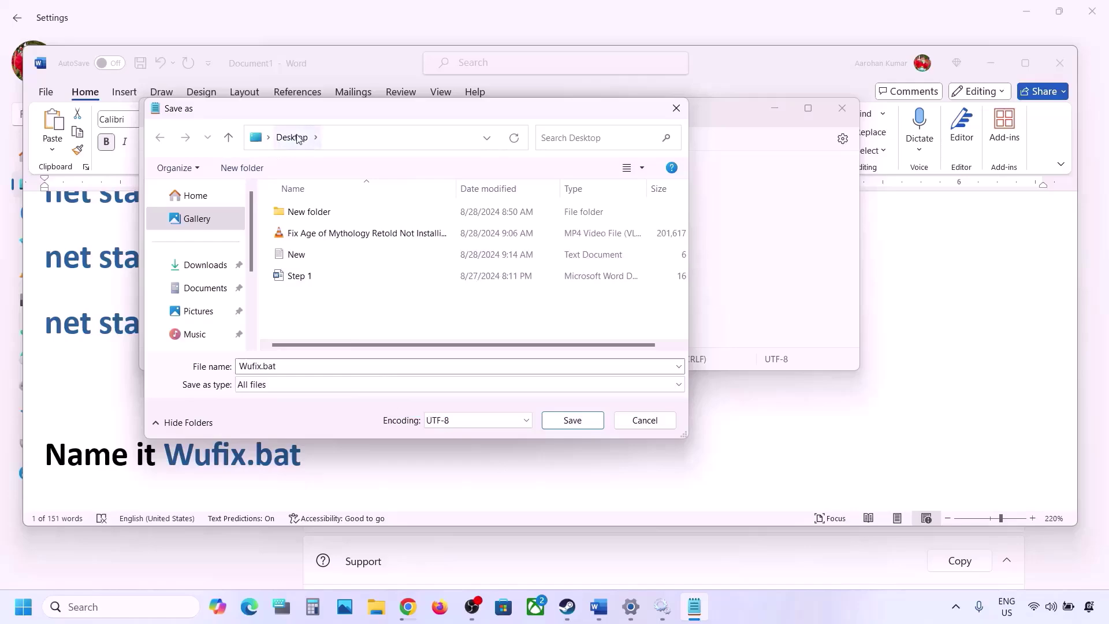
pyautogui.click(555, 414)
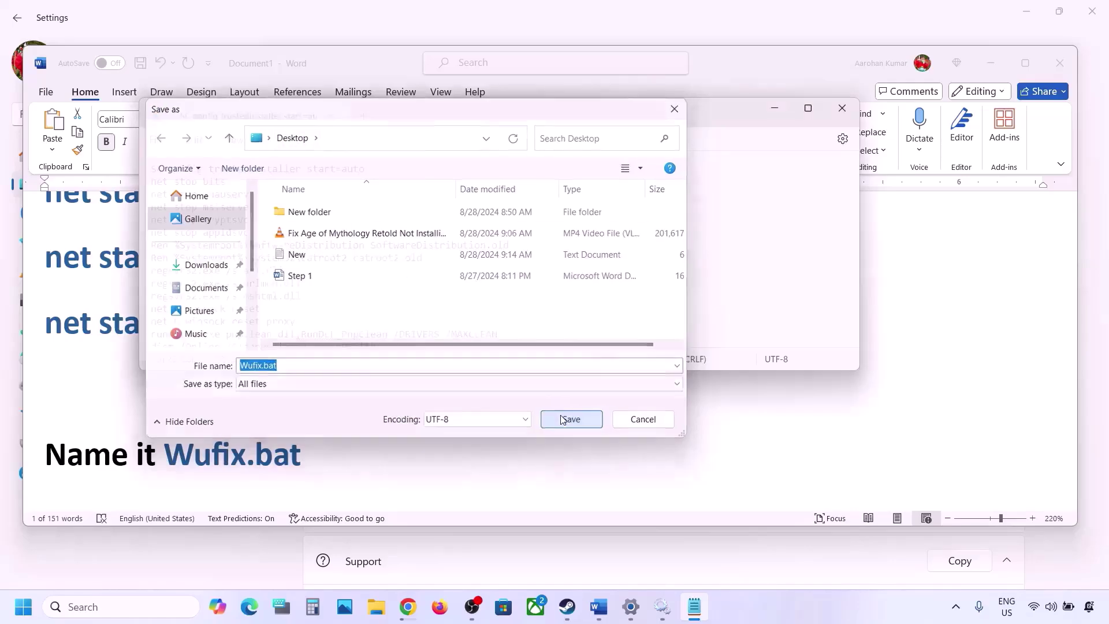
pyautogui.click(841, 108)
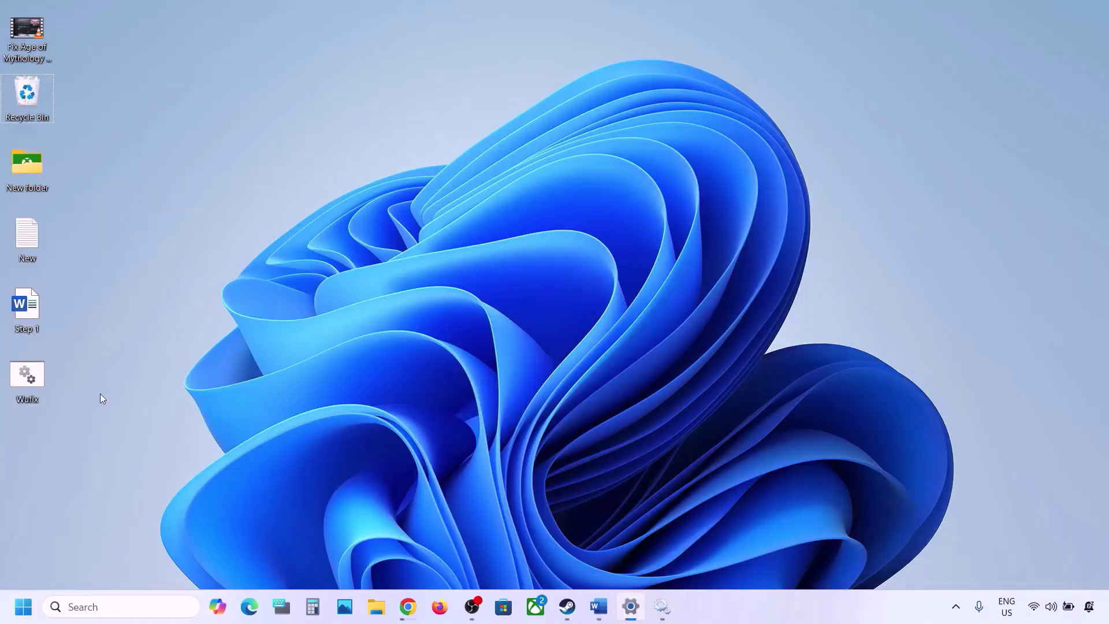
# Run the Wufix batch file on the desktop as administrator
pyautogui.click(28, 384)
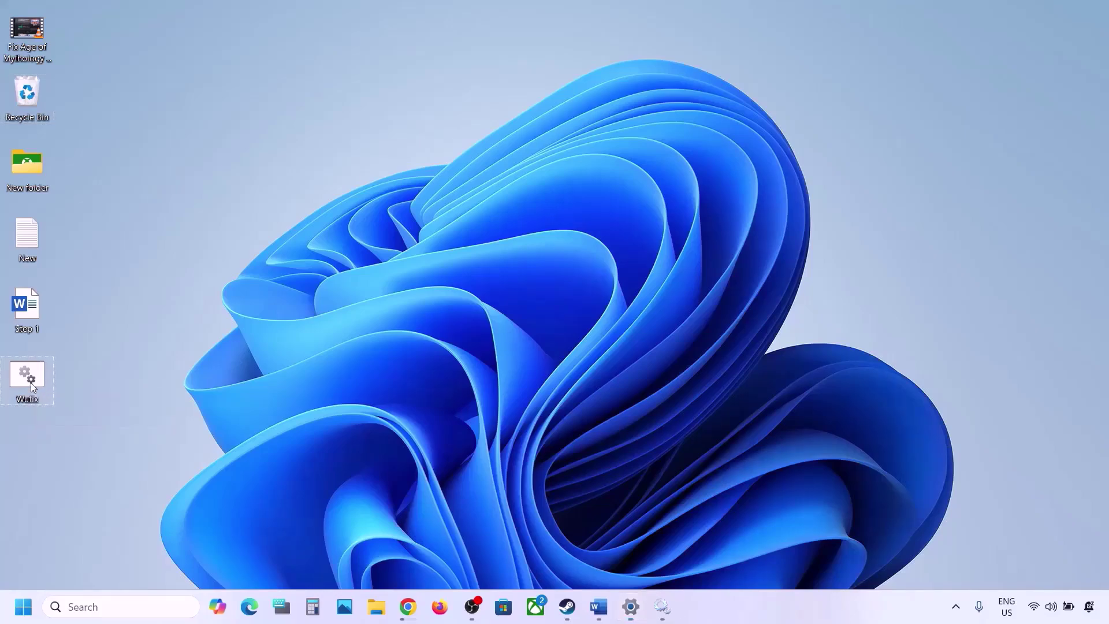
pyautogui.rightClick(32, 386)
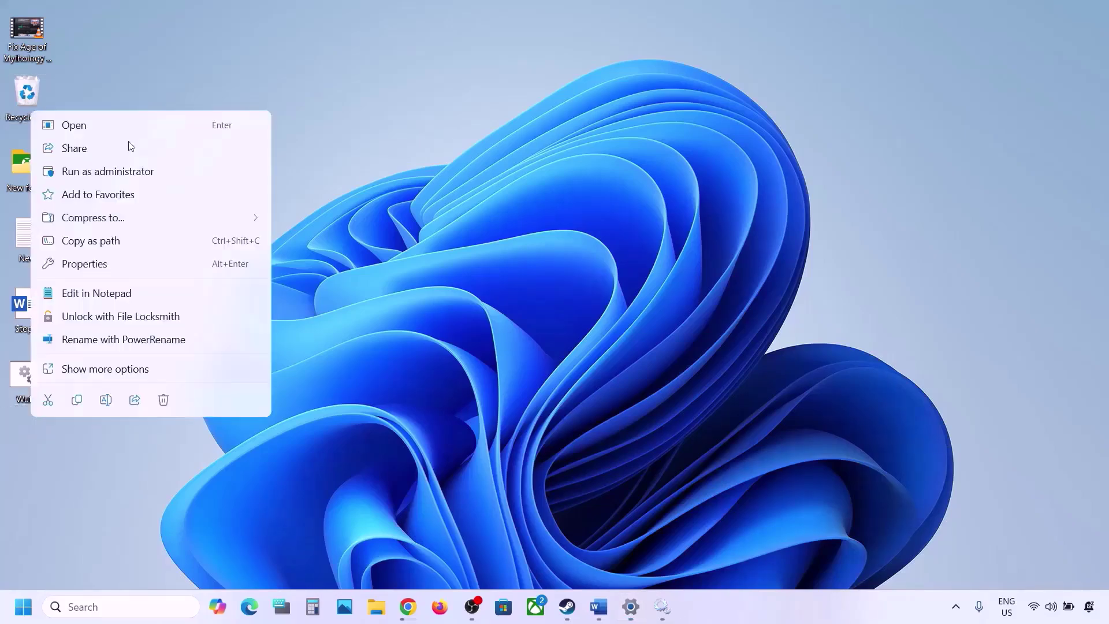
pyautogui.click(113, 168)
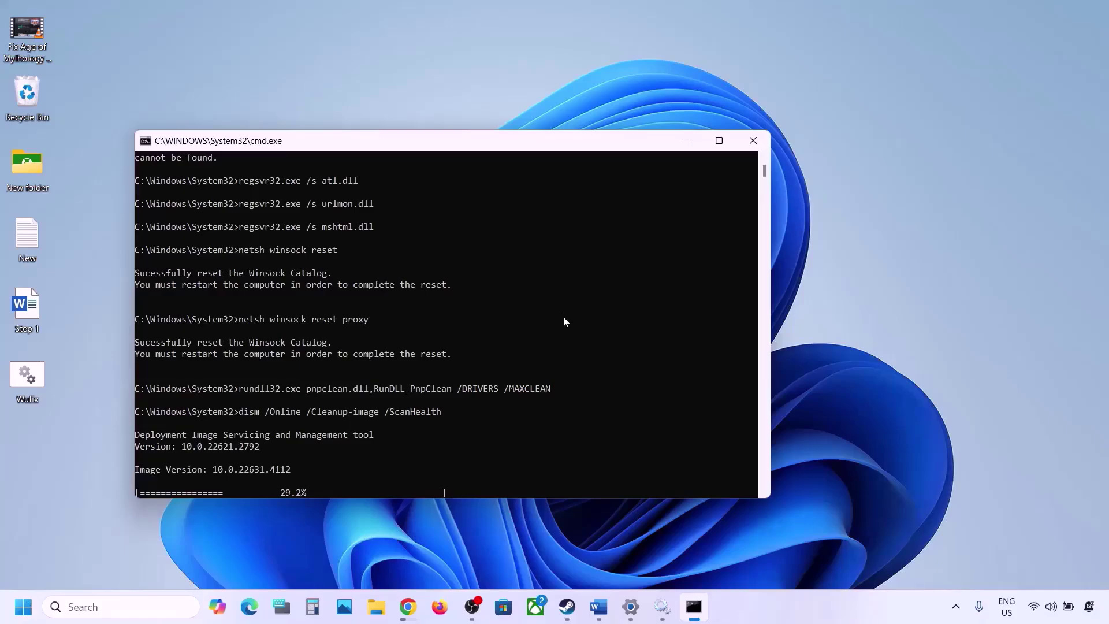
# Return to the Word notes, find Step 6 on the Media Creation Tool, and select its Windows 11 software-download link
pyautogui.click(599, 605)
pyautogui.scroll(-3, 448, 423)
pyautogui.scroll(-2, 448, 423)
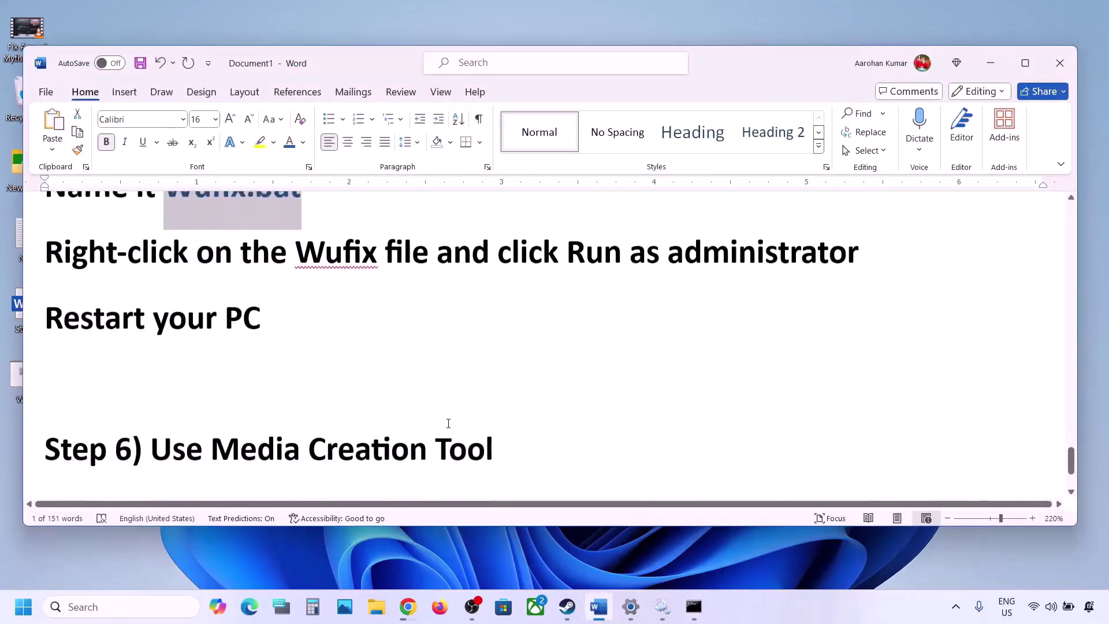
pyautogui.scroll(-2, 448, 423)
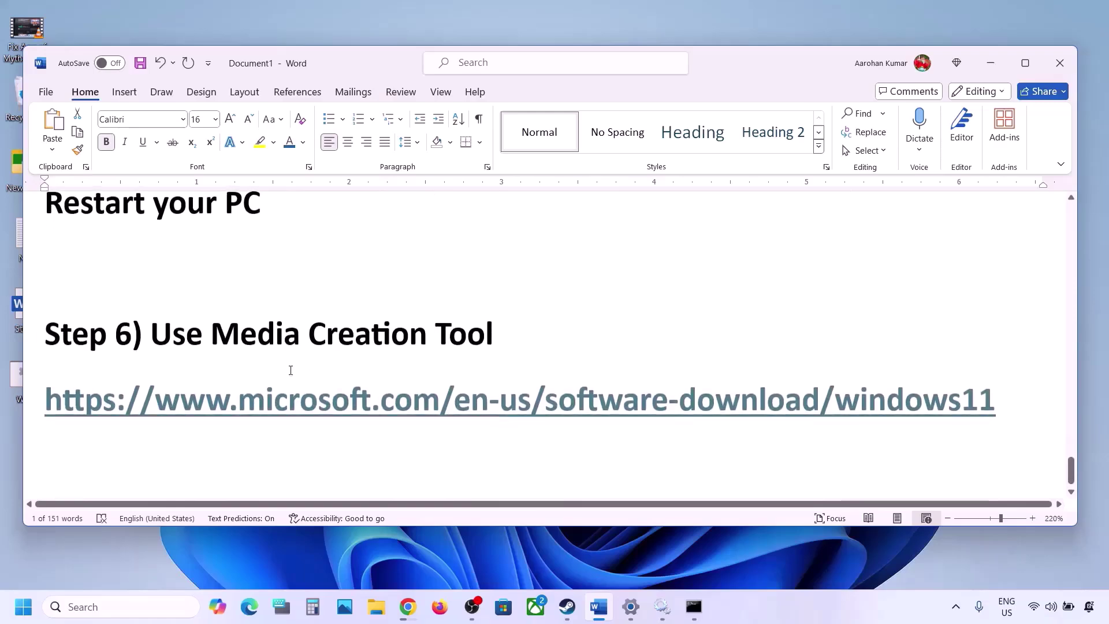
pyautogui.moveTo(166, 342); pyautogui.dragTo(479, 345)
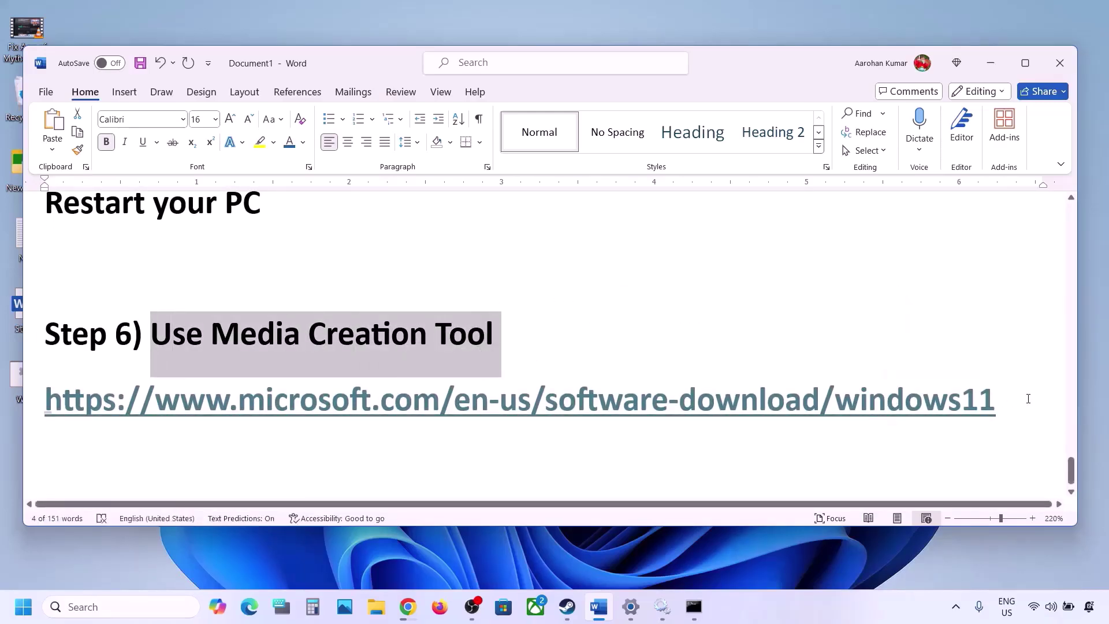
pyautogui.moveTo(1024, 399); pyautogui.dragTo(35, 400)
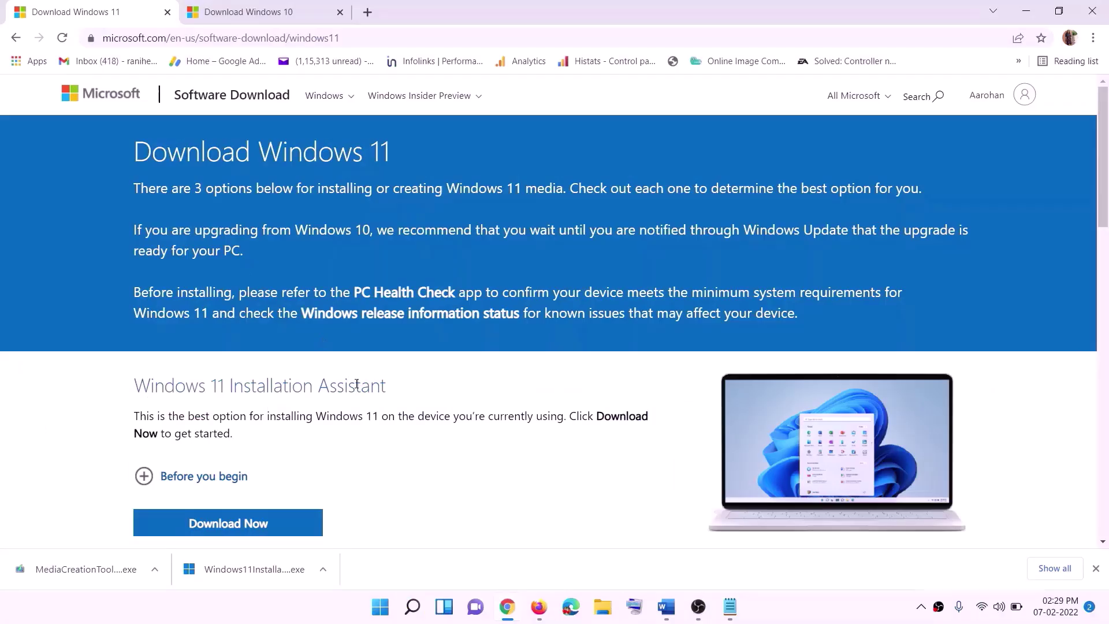
# Download the media creation tool from the Create Windows 11 Installation Media section and launch it, allowing it to make changes to the device
pyautogui.scroll(-4, 404, 347)
pyautogui.moveTo(305, 414); pyautogui.dragTo(207, 414)
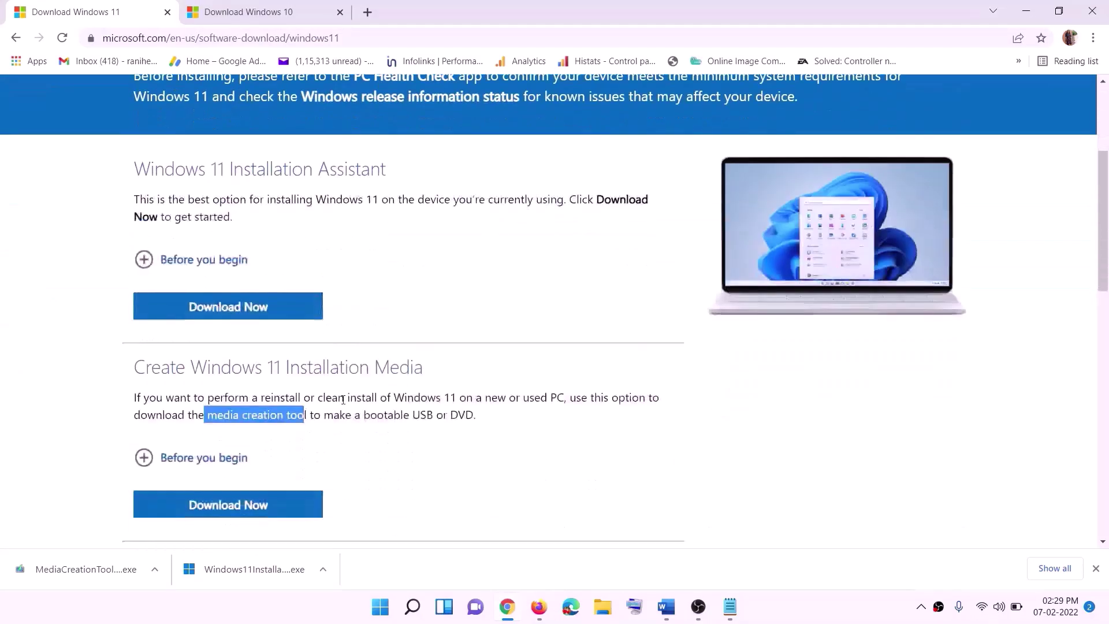
pyautogui.click(222, 342)
pyautogui.moveTo(208, 342); pyautogui.dragTo(320, 342)
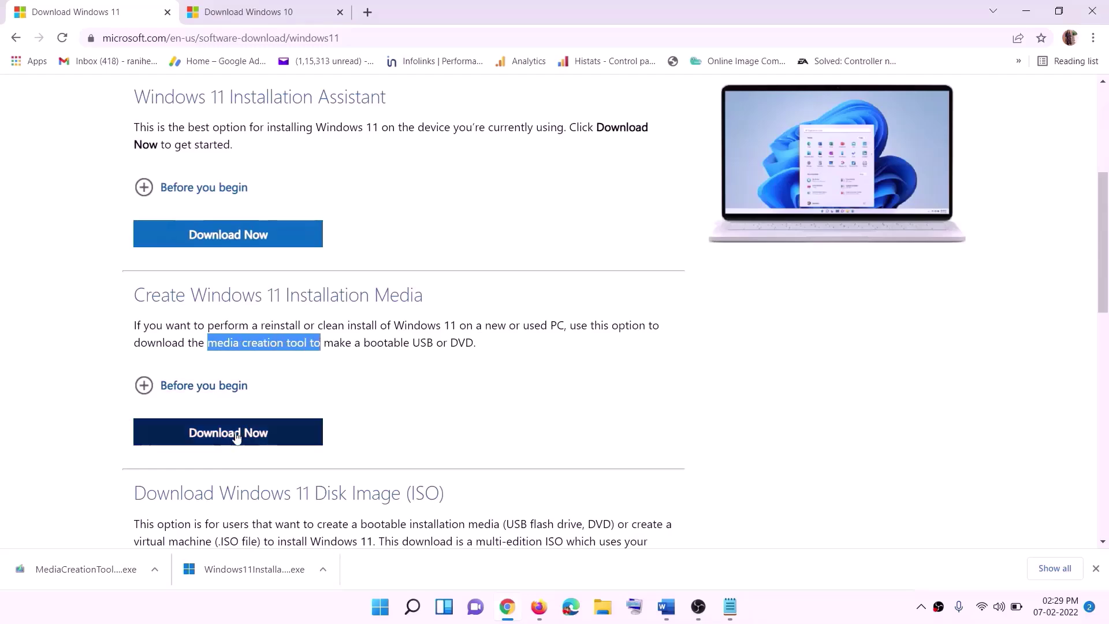
pyautogui.click(223, 440)
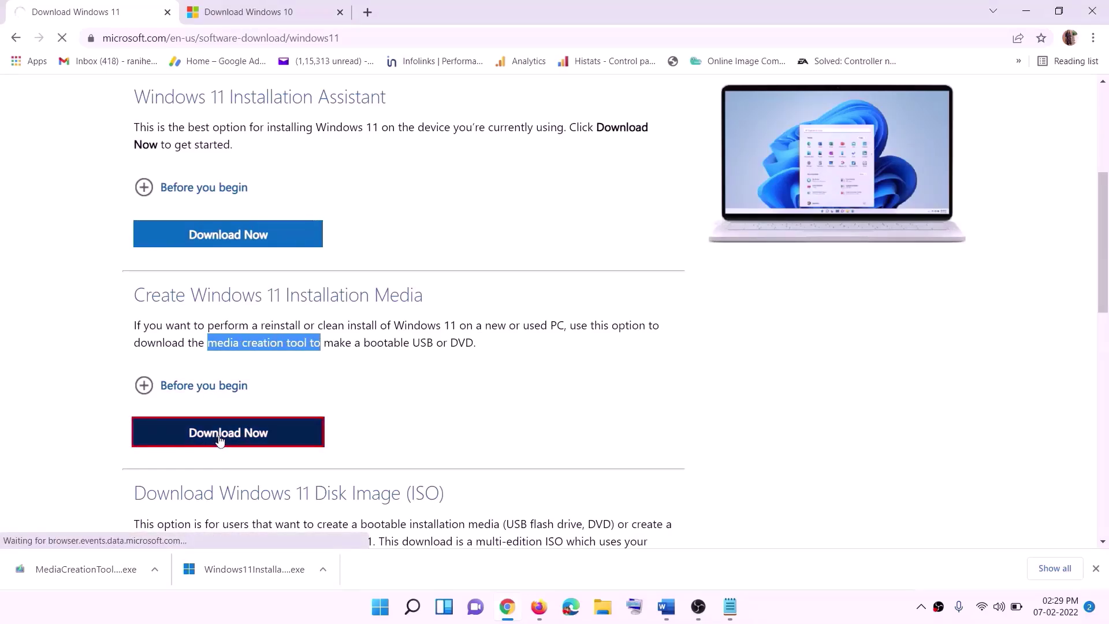
pyautogui.click(79, 575)
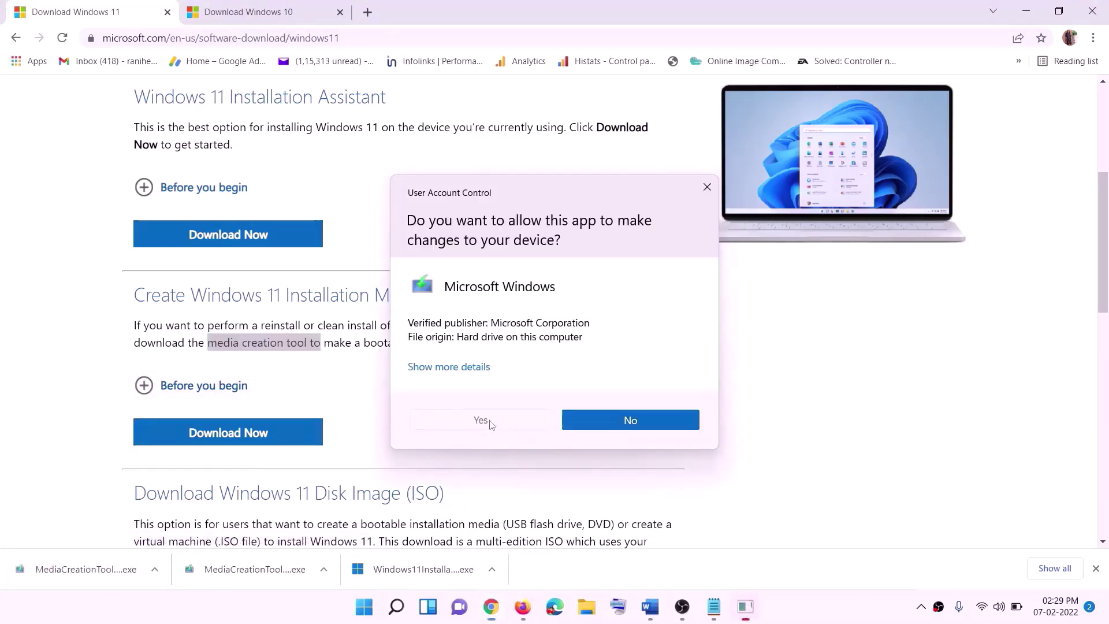
pyautogui.click(489, 425)
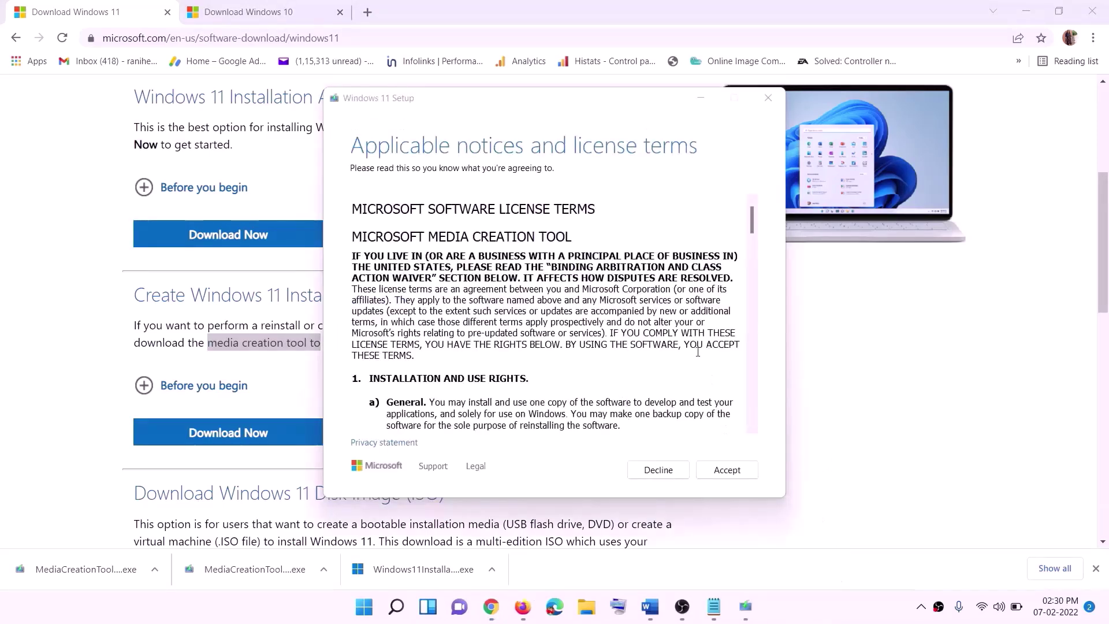
# Accept the license terms, keep the recommended language and edition for this PC, and choose ISO file as the media
pyautogui.click(722, 469)
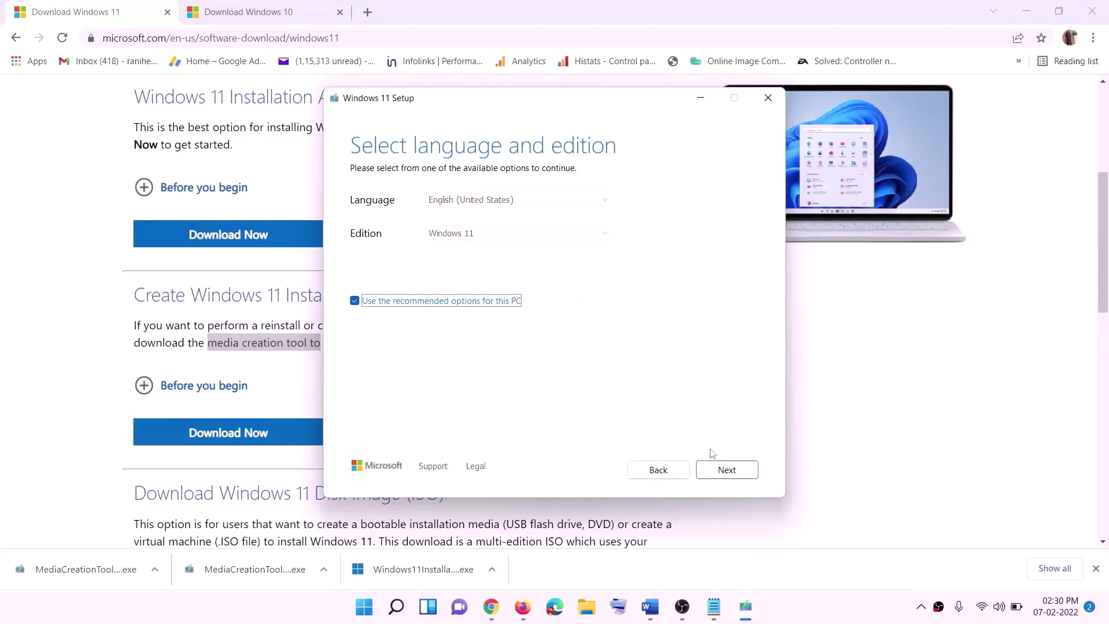
pyautogui.click(719, 472)
pyautogui.click(383, 252)
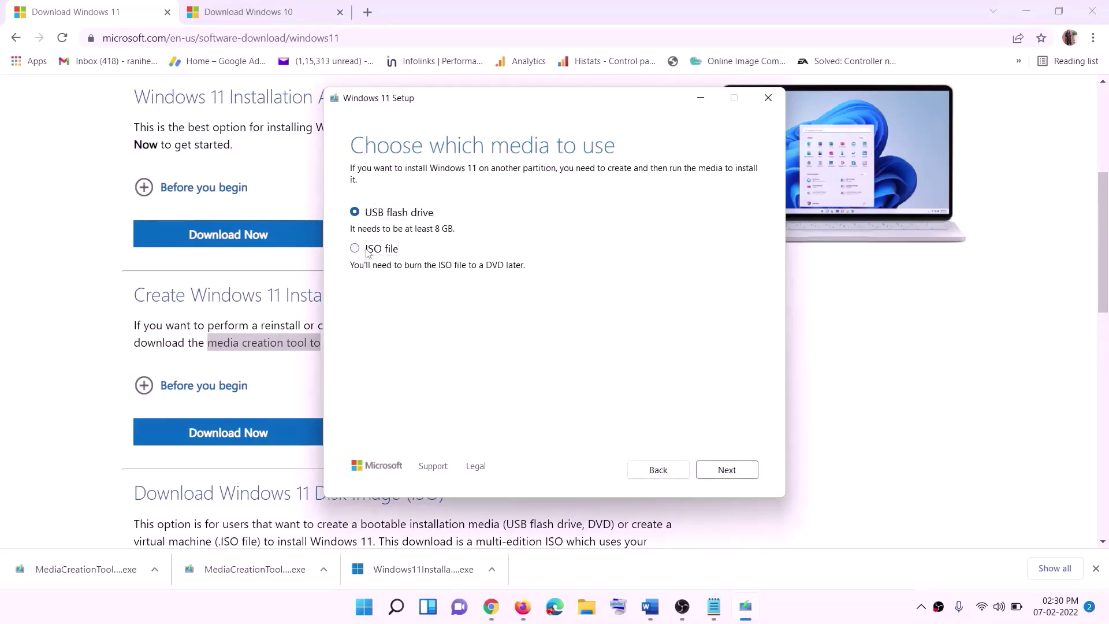
# Save the Windows 11 ISO file to the Desktop under the name Windows
pyautogui.click(732, 469)
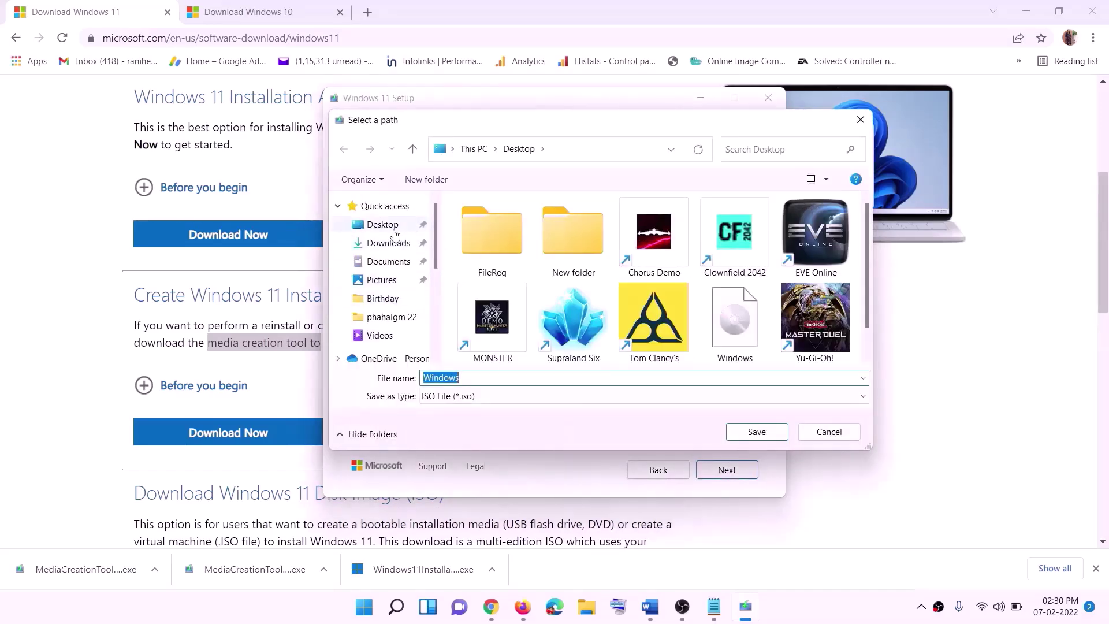
pyautogui.click(382, 229)
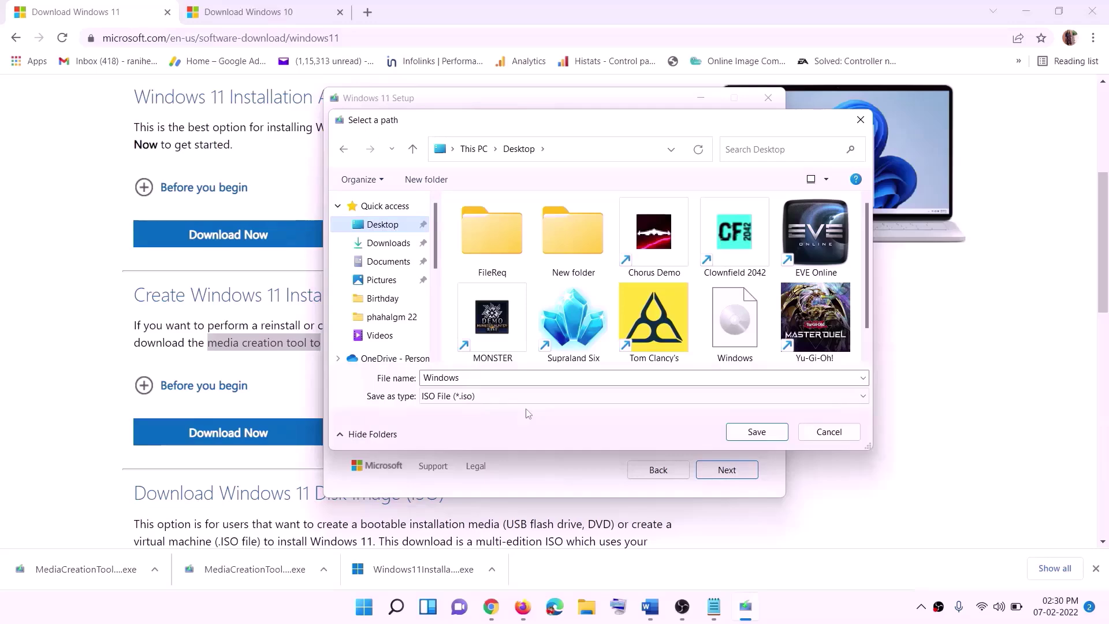
pyautogui.click(759, 433)
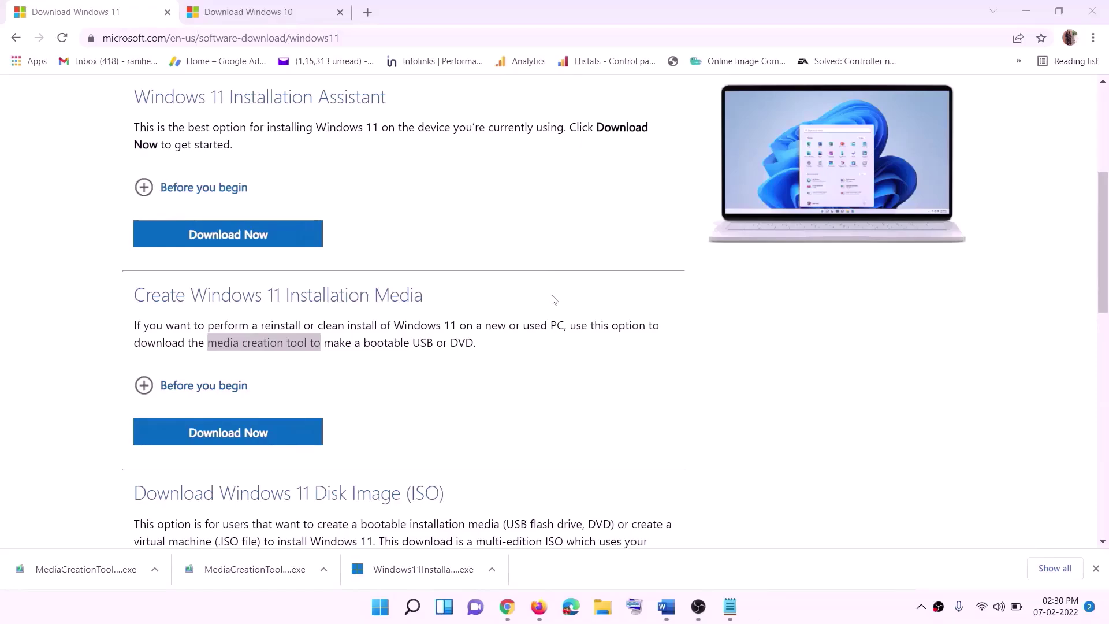
# Show the desktop, move the Windows ISO file to another spot among the icons, and mount it
pyautogui.press('super+d')
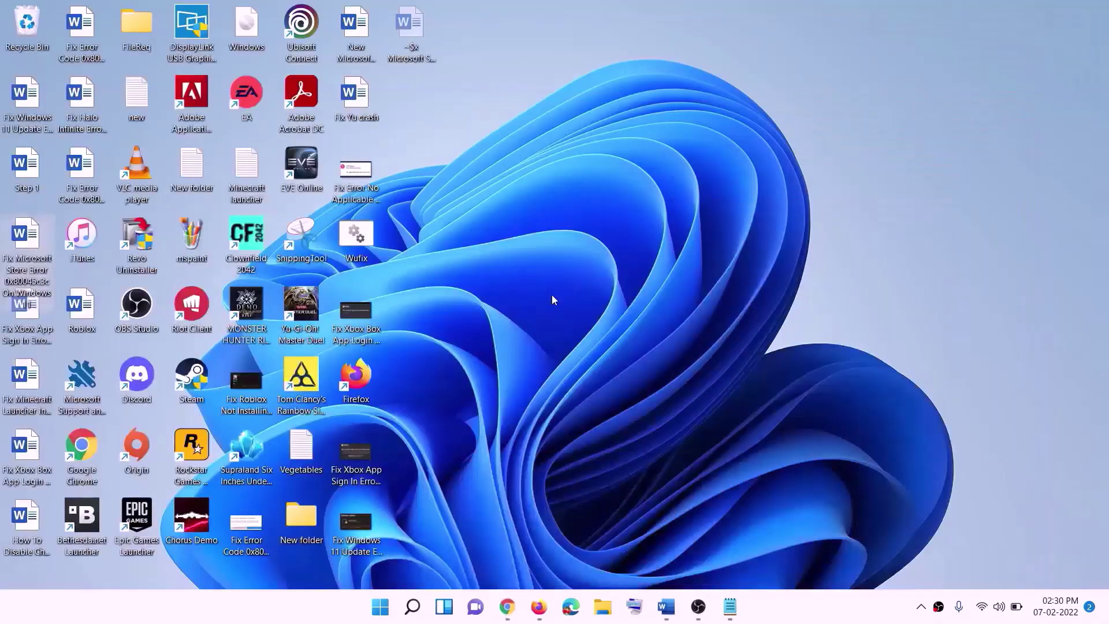
pyautogui.moveTo(263, 30); pyautogui.dragTo(439, 328)
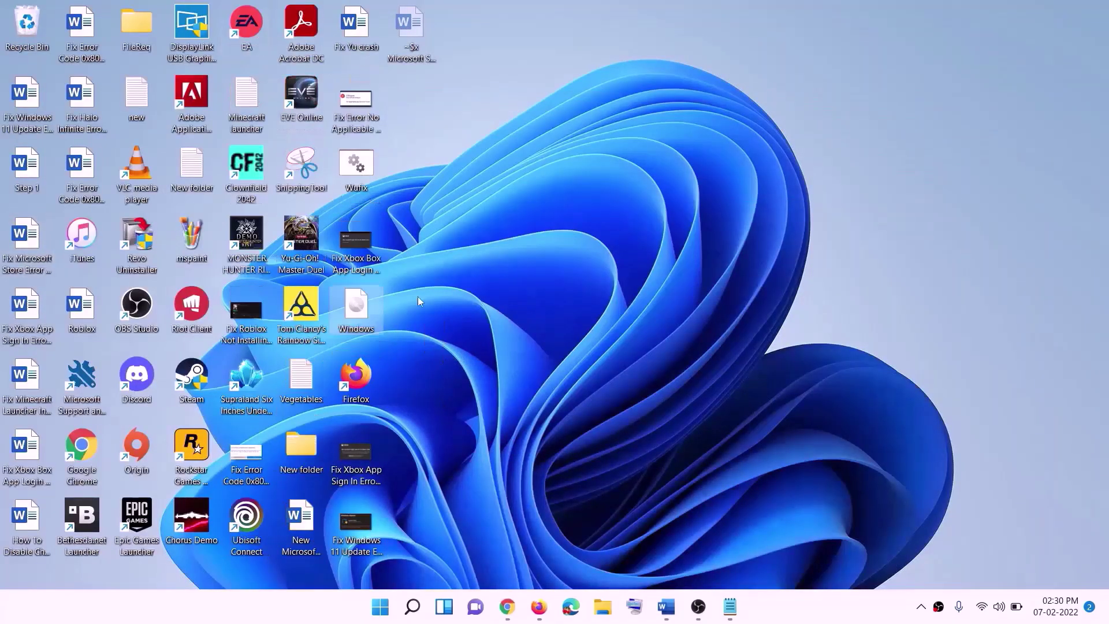
pyautogui.doubleClick(357, 309)
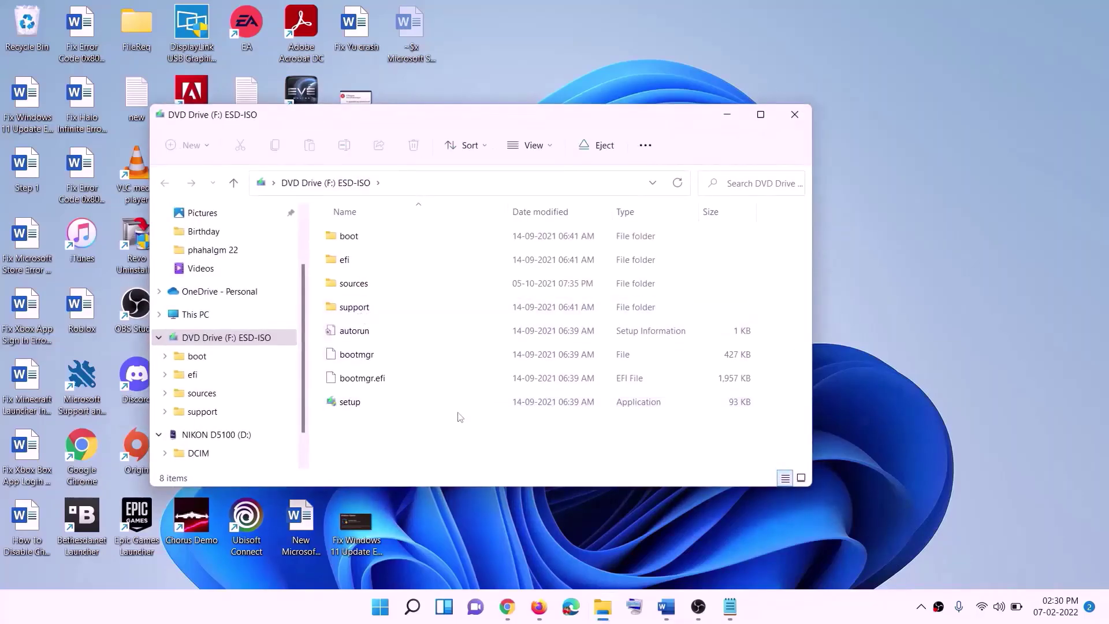
# Run setup from the mounted ESD-ISO drive, allow it to make changes, and continue past the Install Windows 11 page
pyautogui.click(351, 404)
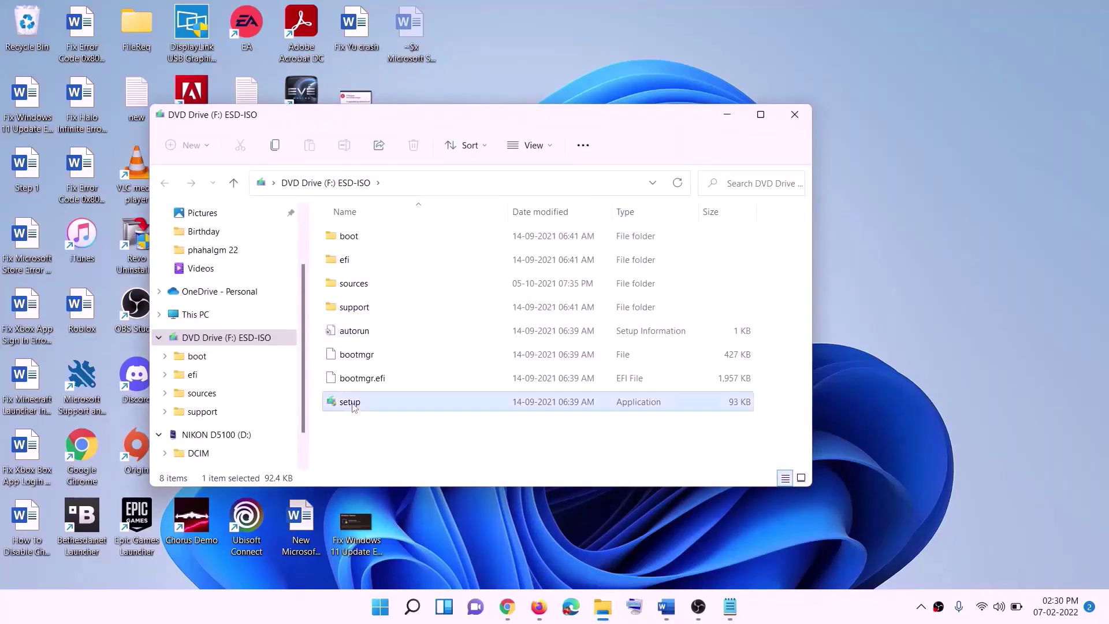
pyautogui.doubleClick(383, 405)
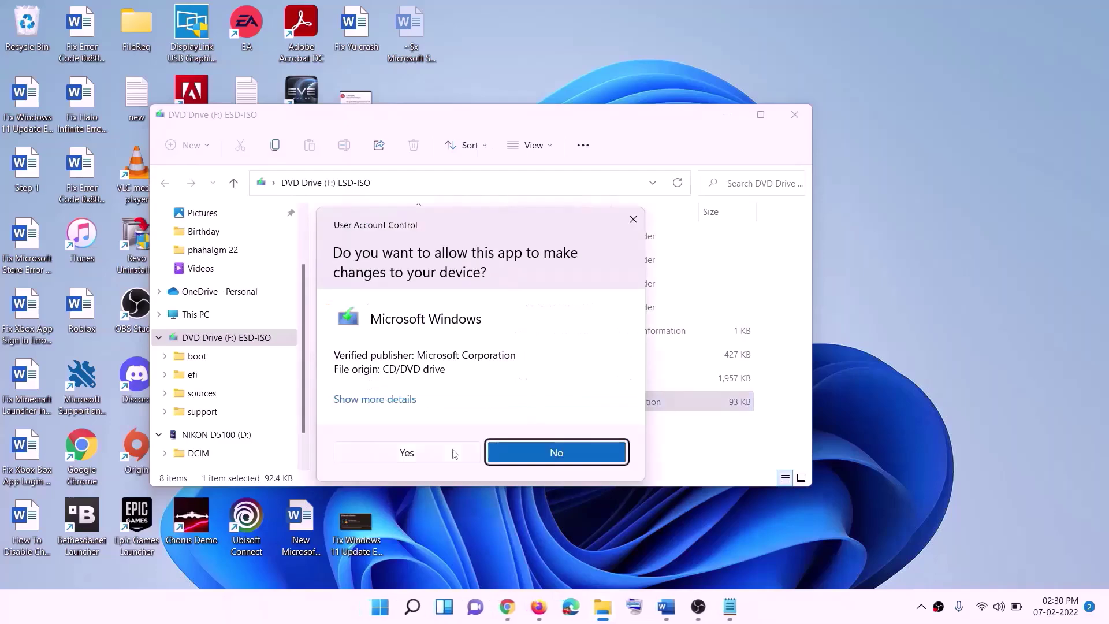
pyautogui.click(453, 453)
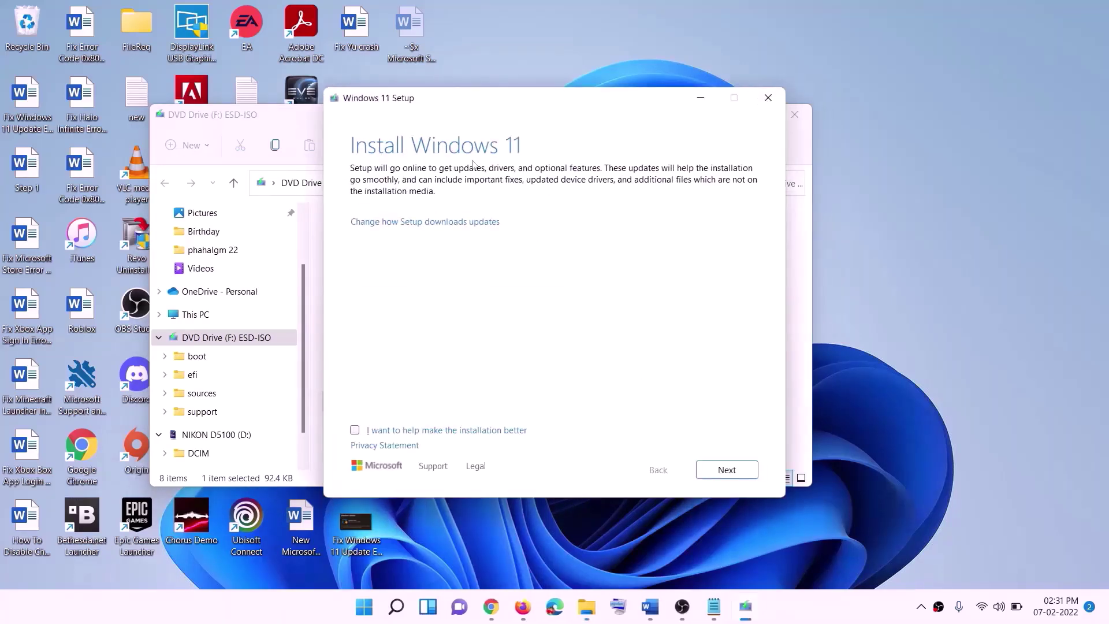
pyautogui.click(730, 469)
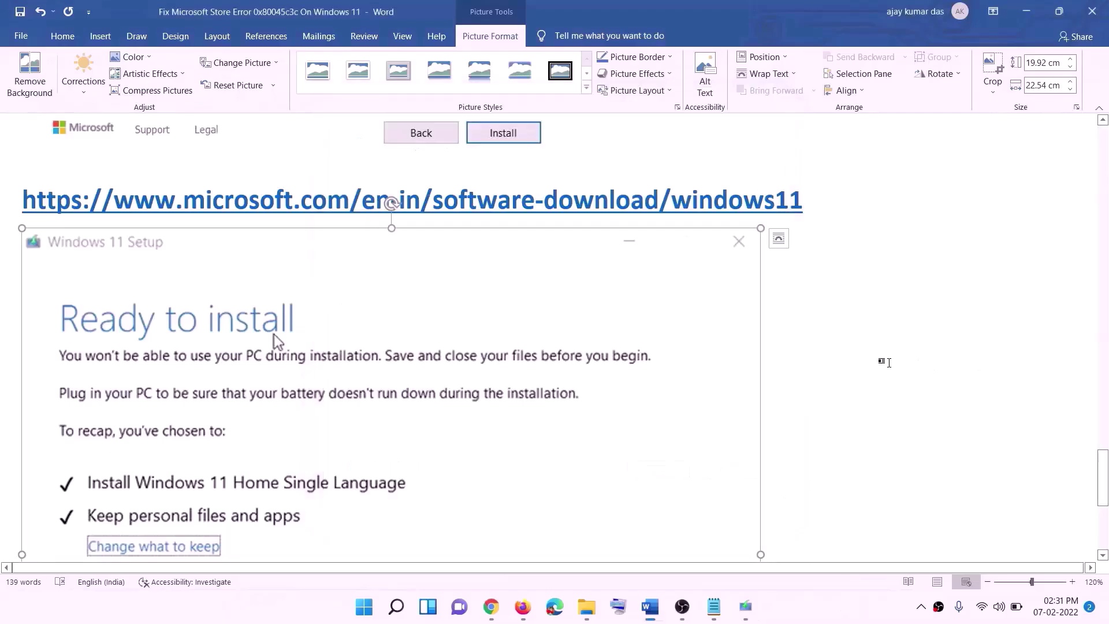
# Switch to the Word notes and review the Ready to install screenshot, including what is kept and the Install option
pyautogui.scroll(-4, 254, 278)
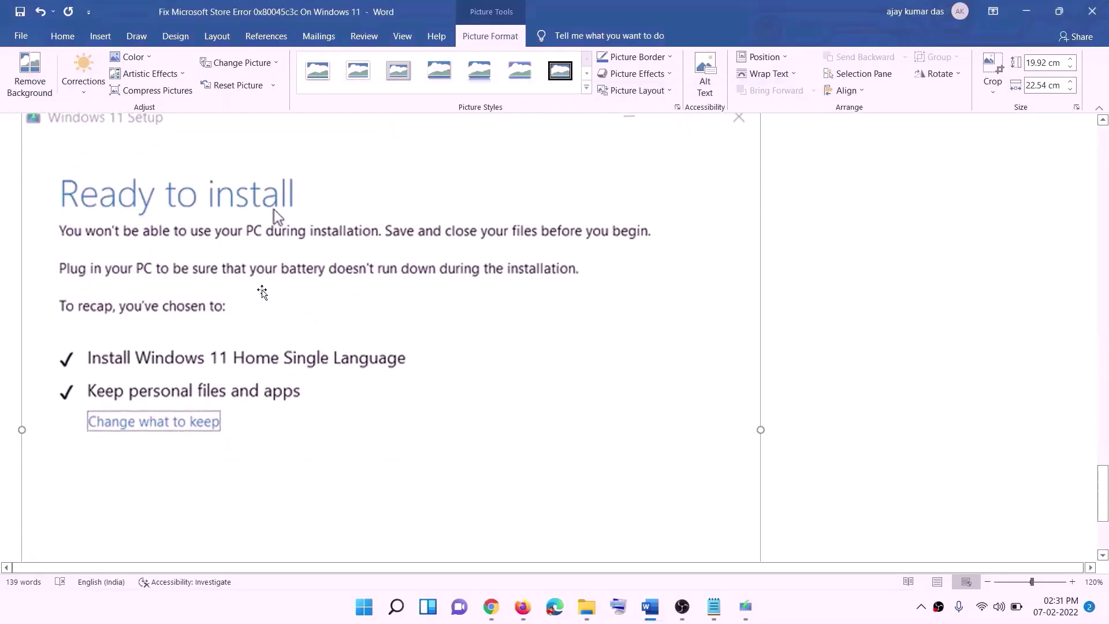
pyautogui.scroll(-1, 100, 214)
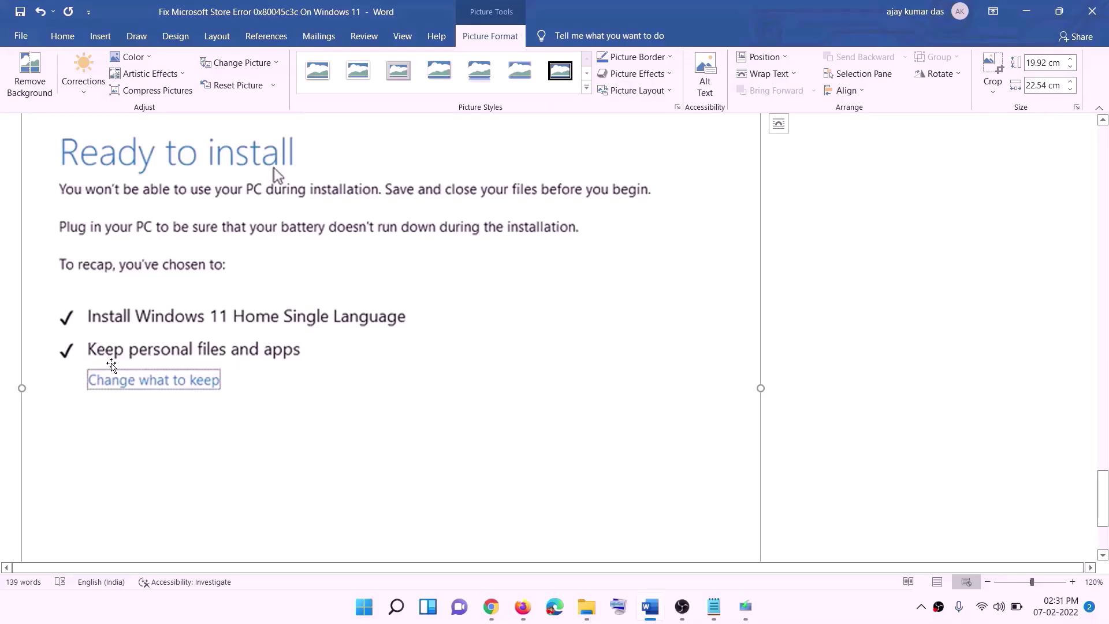
pyautogui.scroll(-3, 408, 359)
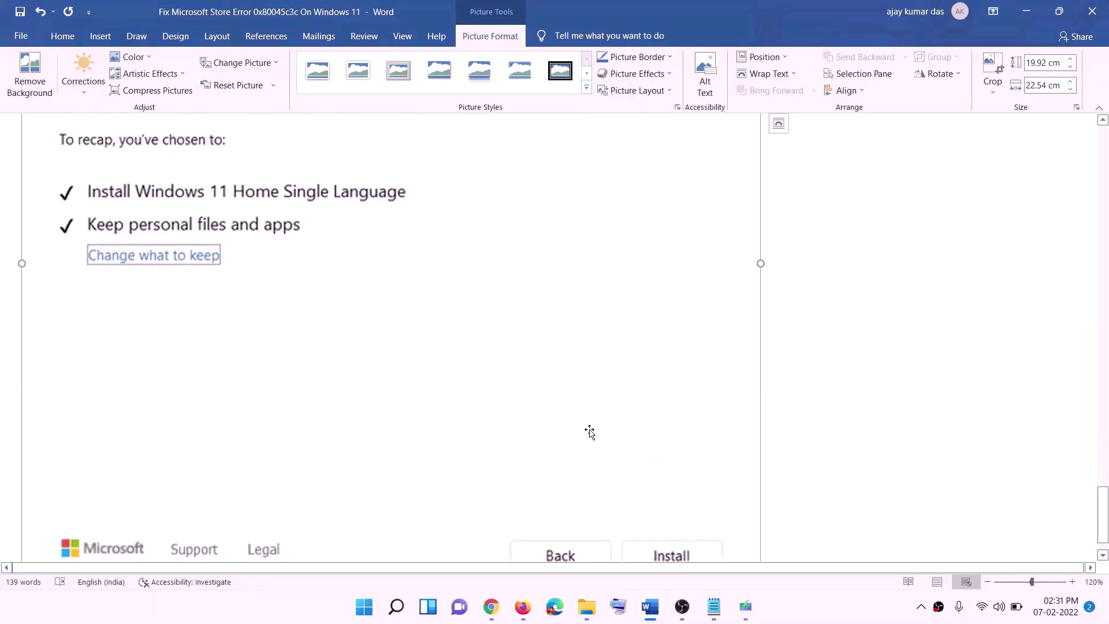
pyautogui.scroll(4, 589, 433)
pyautogui.scroll(2, 590, 432)
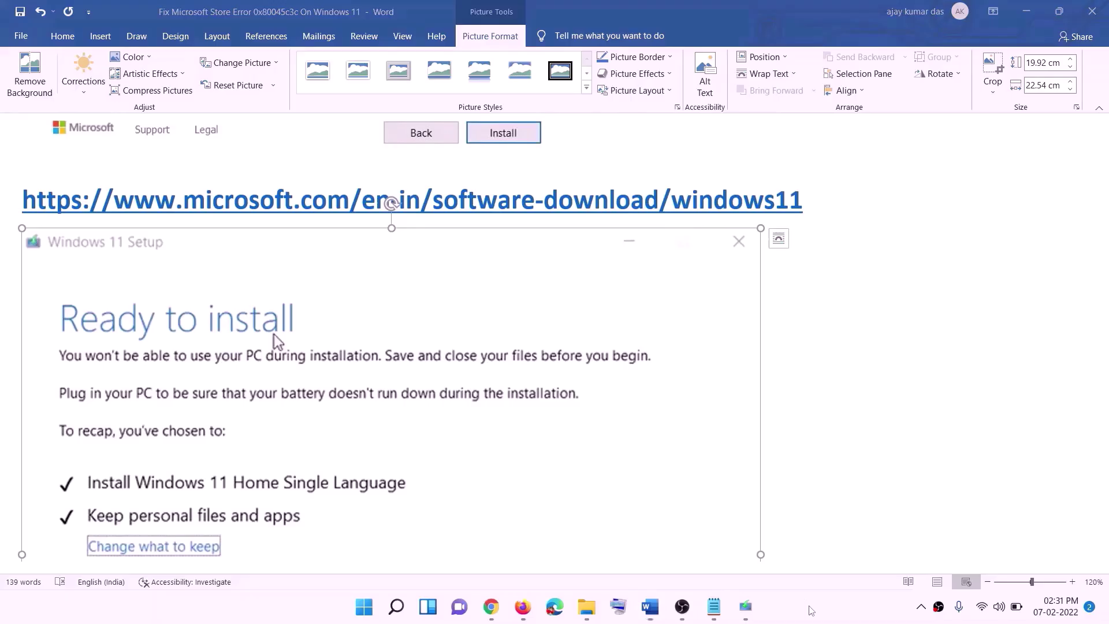